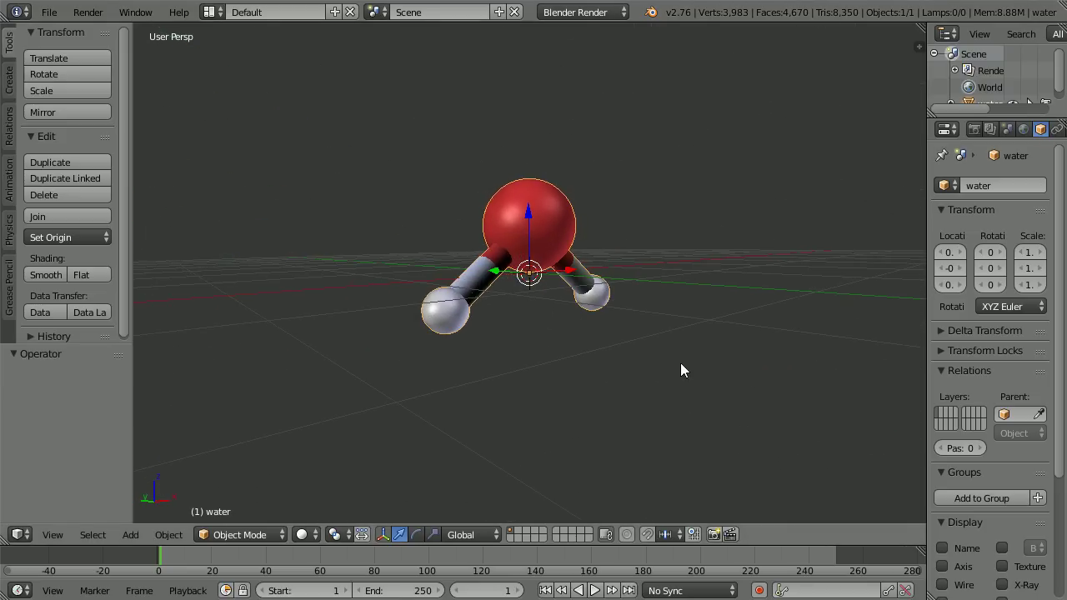
- Discard the water molecule and reload Blender's default start-up scene with File > New
{"action": "scroll", "coordinate": [681, 370], "scroll_direction": "up", "scroll_amount": 5}
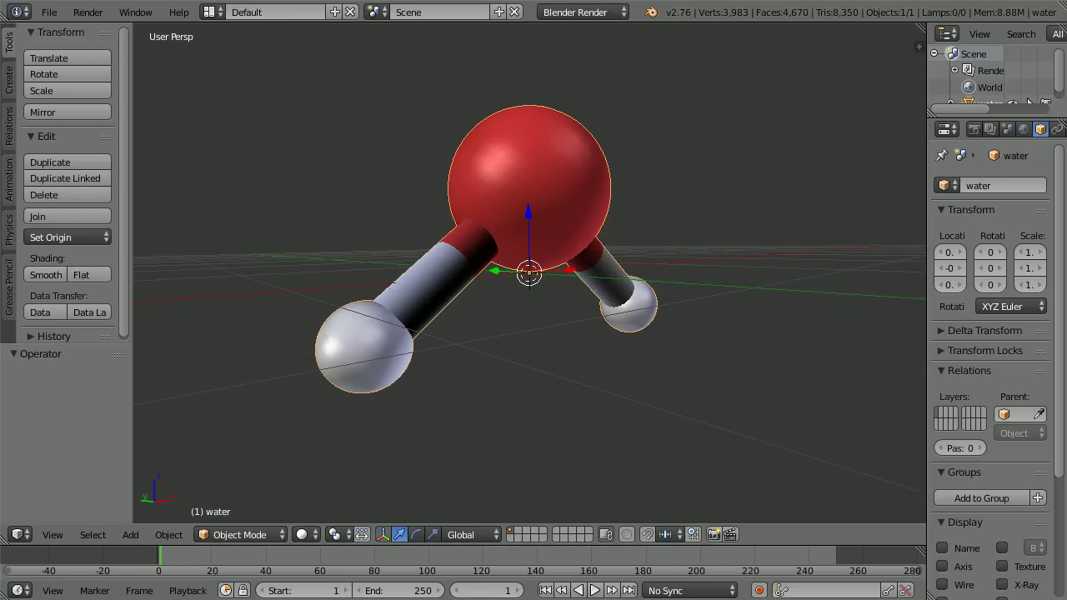
{"action": "left_click", "coordinate": [49, 12]}
{"action": "left_click", "coordinate": [67, 33]}
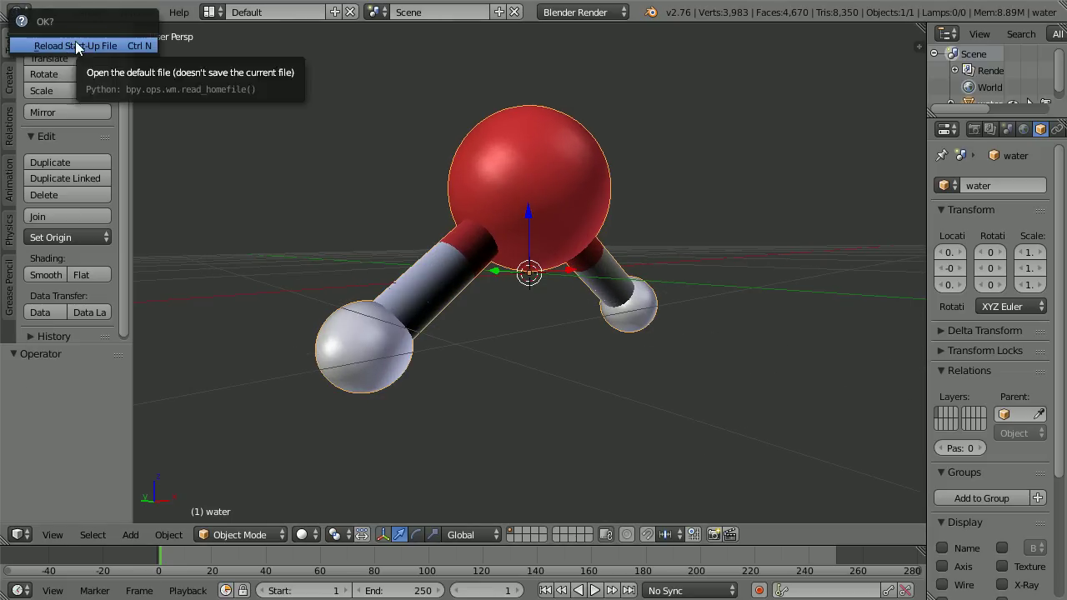
{"action": "left_click", "coordinate": [79, 46]}
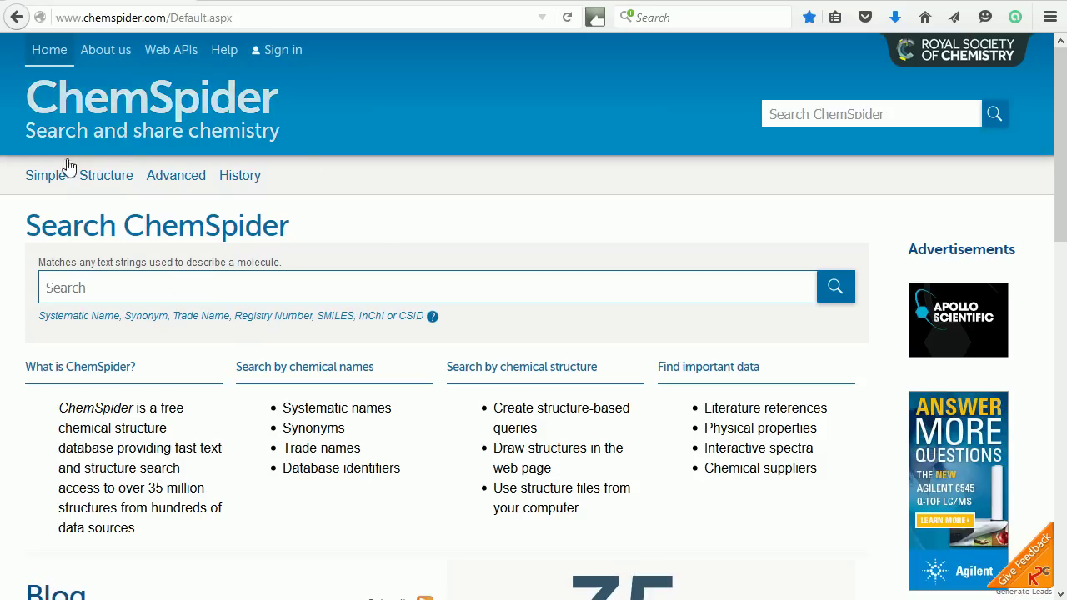
- Search ChemSpider for 'water'
{"action": "left_click", "coordinate": [89, 285]}
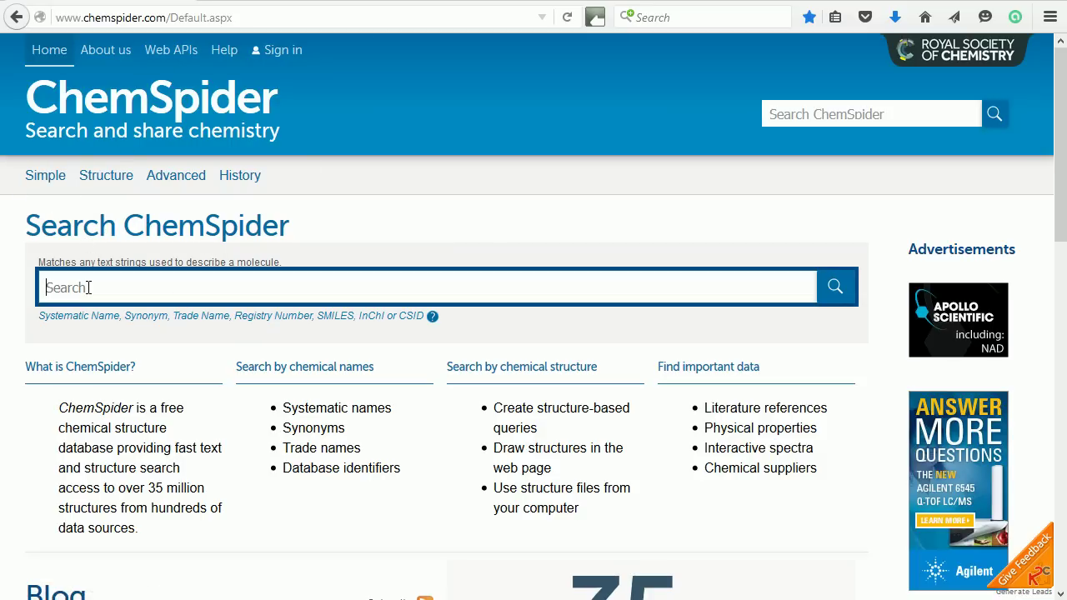
{"action": "type", "text": "water"}
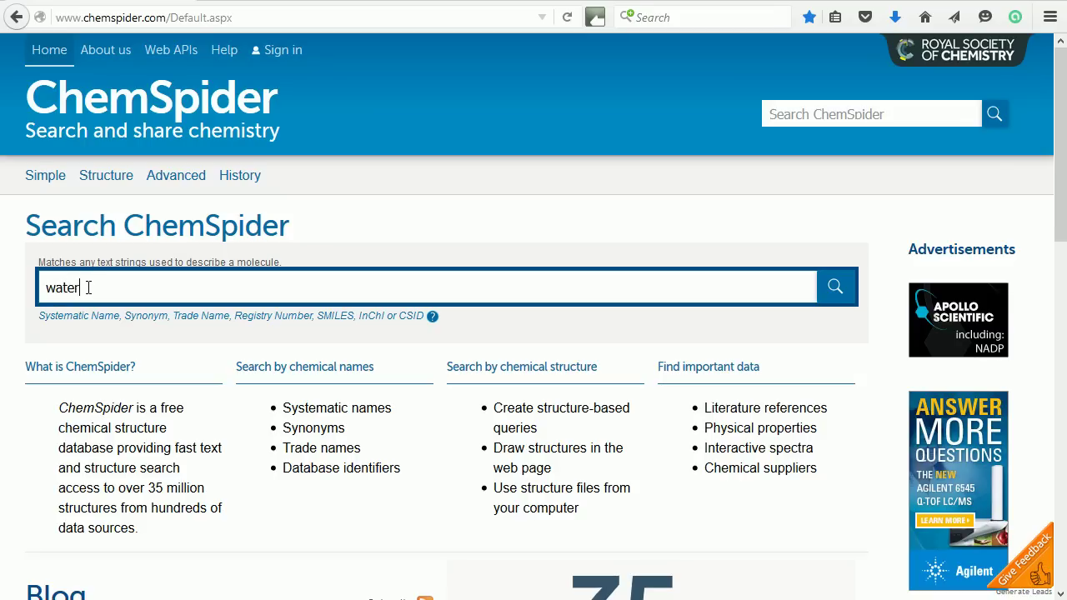
{"action": "key", "text": "Return"}
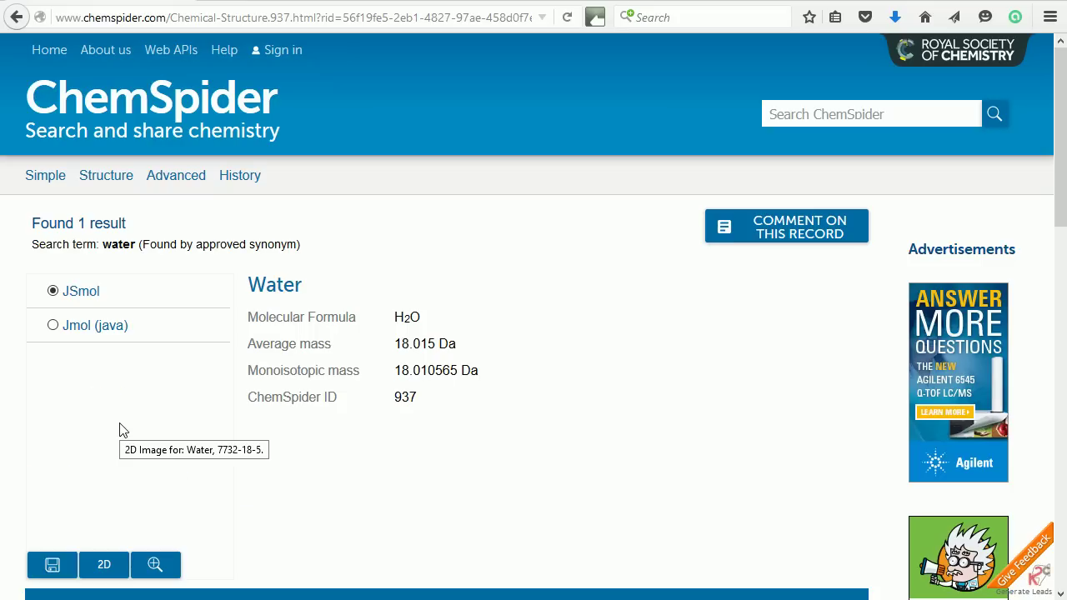
- Rotate water's 3D model, save it as 937.mol, and move to the Open Babel site
{"action": "left_click_drag", "start_coordinate": [119, 501], "coordinate": [115, 417]}
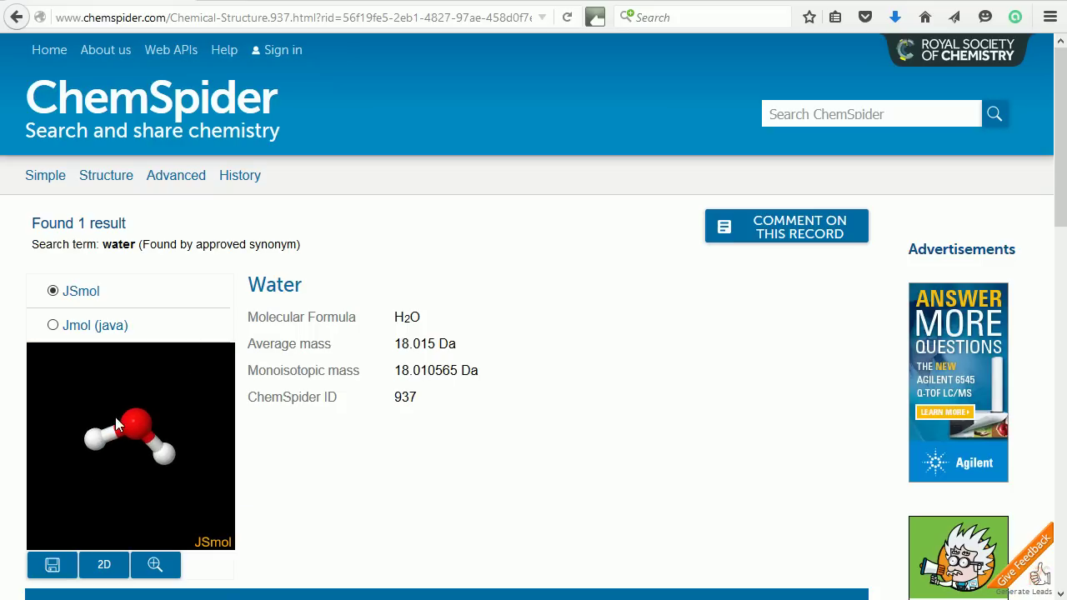
{"action": "left_click", "coordinate": [71, 565]}
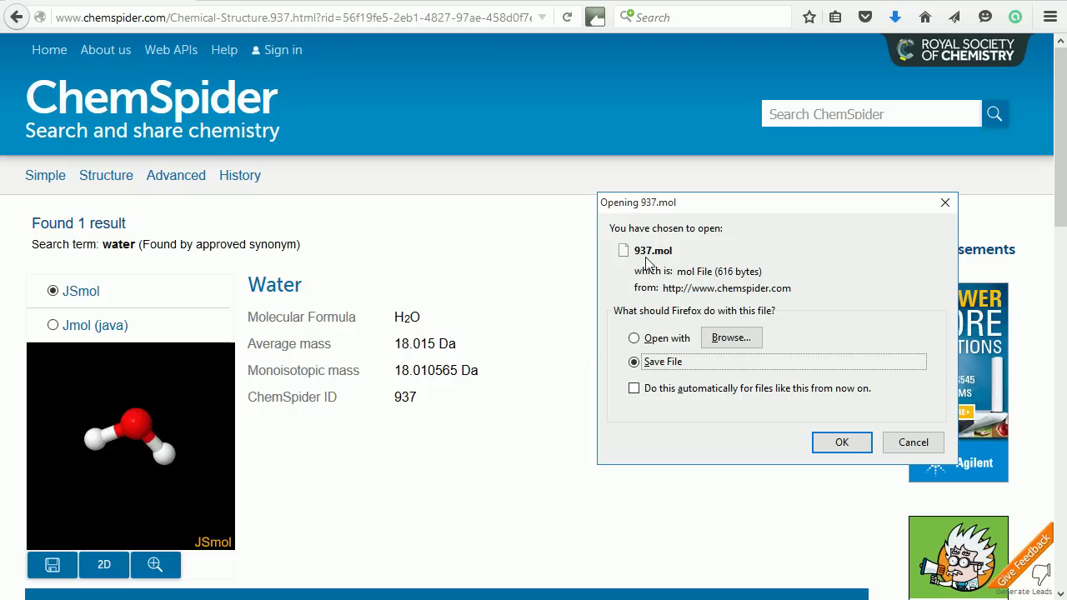
{"action": "left_click", "coordinate": [842, 443]}
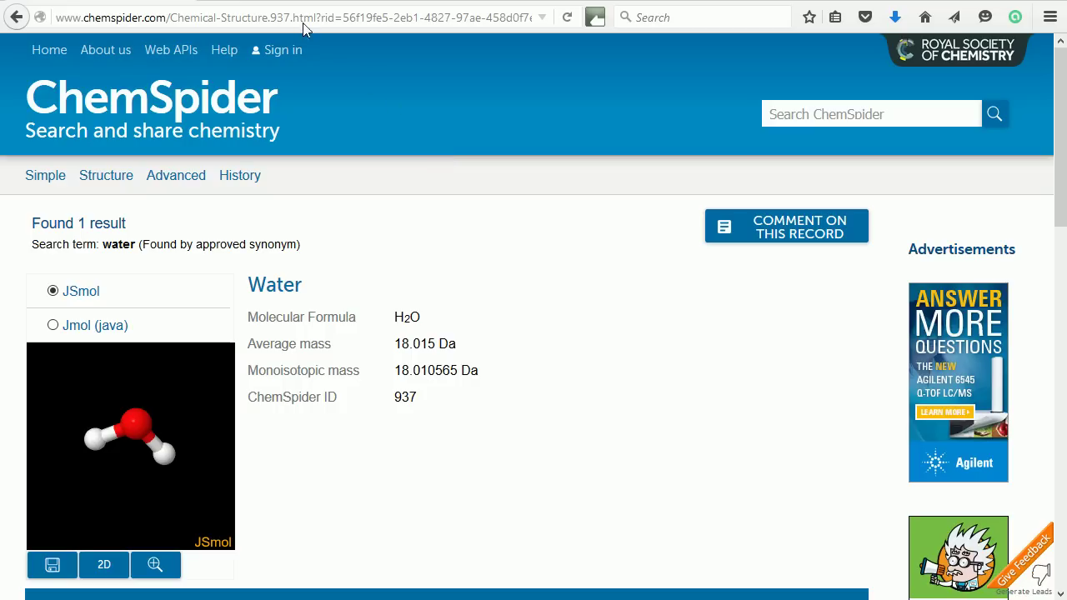
{"action": "left_click", "coordinate": [276, 0]}
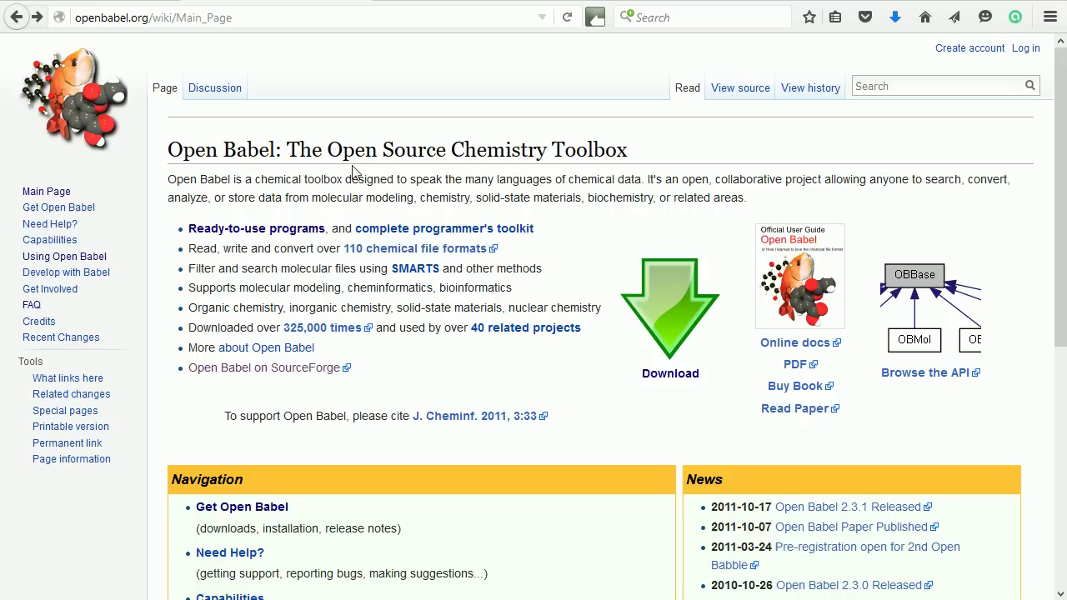
- Download the OpenBabelGUI v2.3.2 Windows installer from the installation page
{"action": "left_click", "coordinate": [672, 306]}
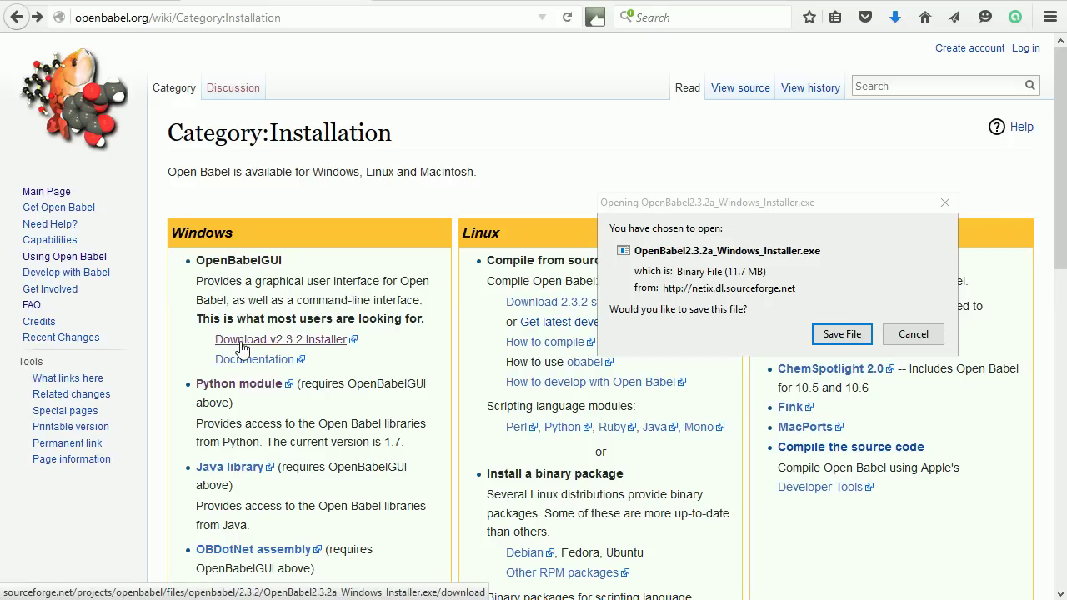
{"action": "left_click", "coordinate": [318, 342]}
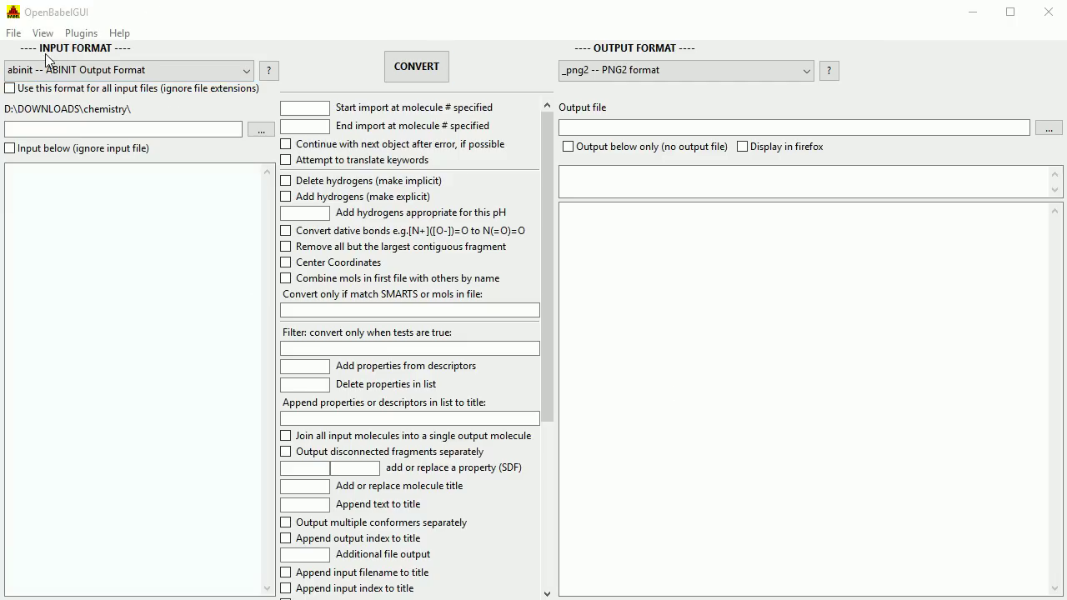
- Set the input format to MDL MOL and load water937.mol, highlighting its molecule data
{"action": "left_click", "coordinate": [246, 70]}
{"action": "left_click_drag", "start_coordinate": [245, 123], "coordinate": [267, 257]}
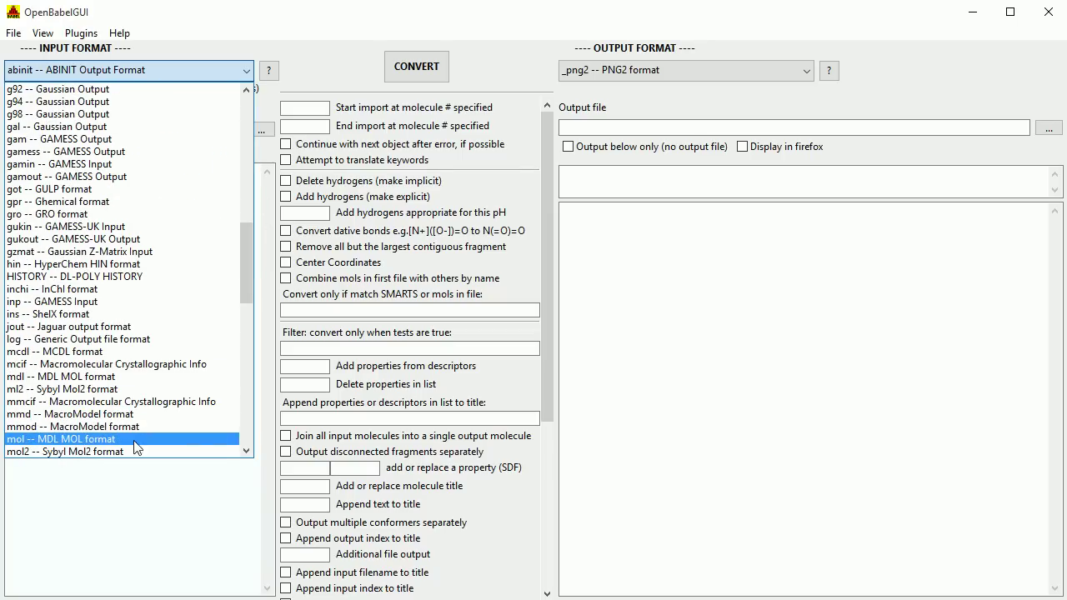
{"action": "left_click", "coordinate": [164, 448]}
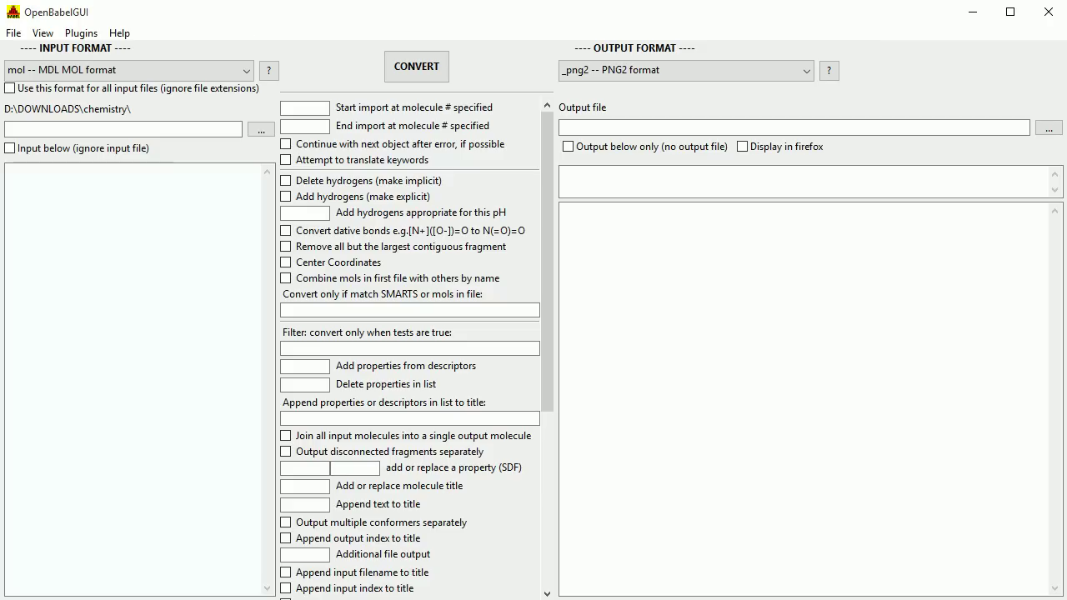
{"action": "left_click", "coordinate": [261, 131]}
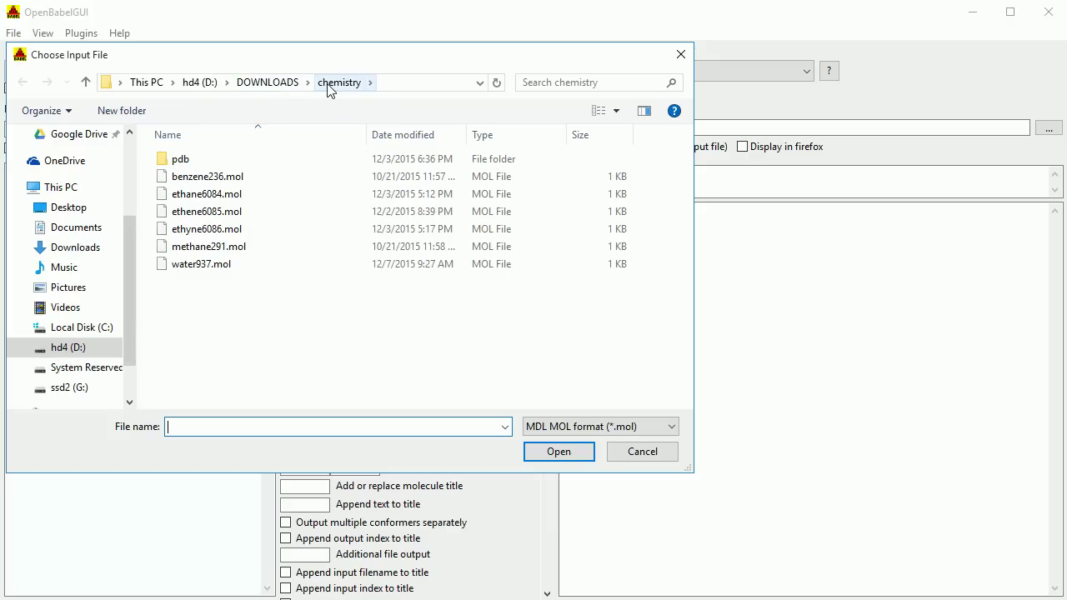
{"action": "left_click", "coordinate": [217, 265]}
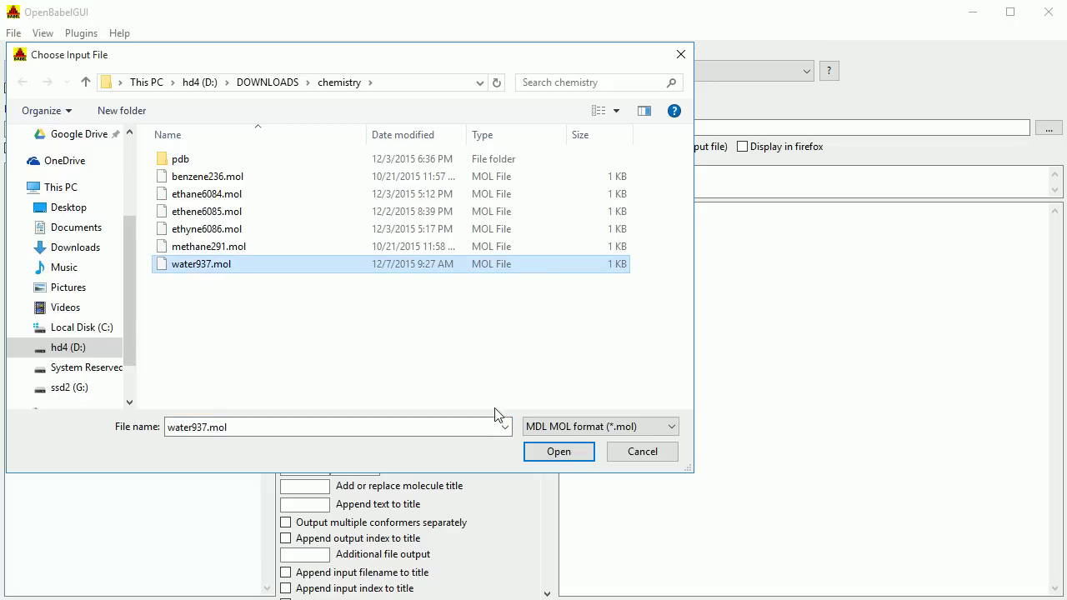
{"action": "left_click", "coordinate": [557, 455]}
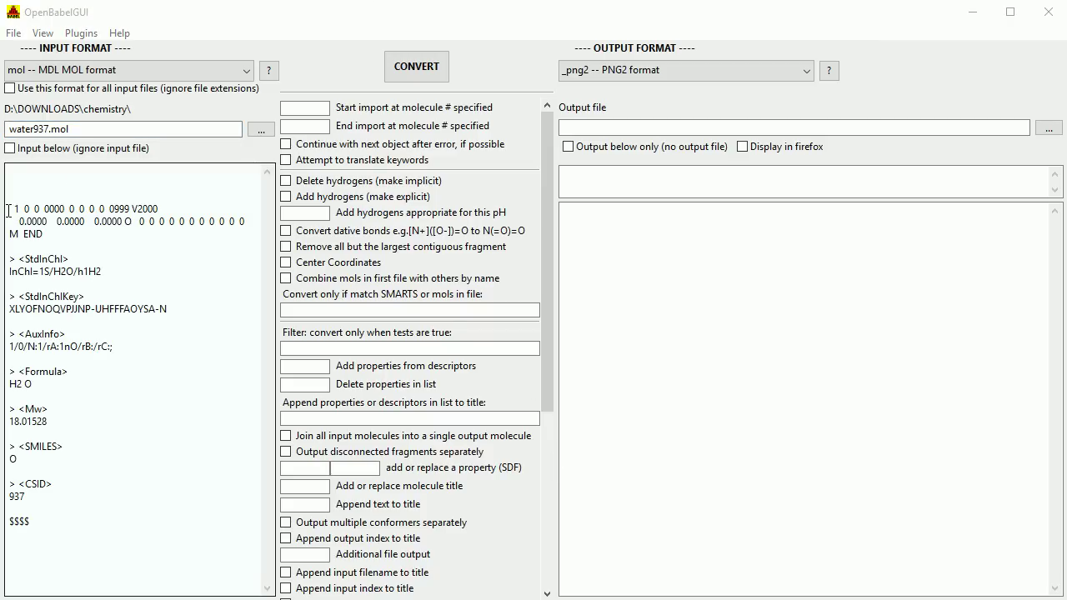
{"action": "left_click_drag", "start_coordinate": [9, 210], "coordinate": [71, 517]}
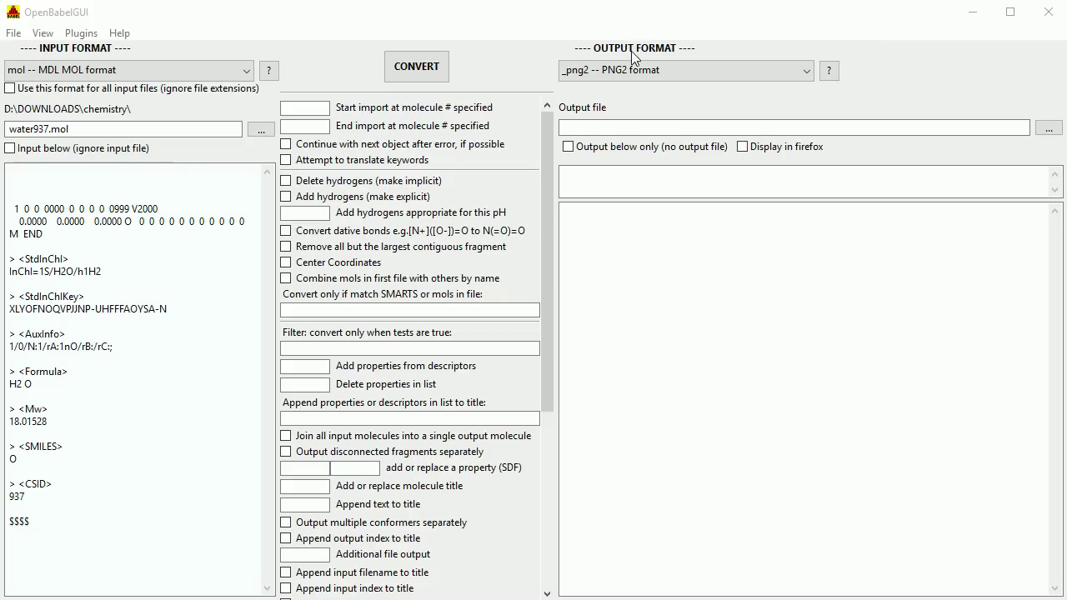
- Convert to MDL MOL output with 'Output below only' ticked
{"action": "left_click", "coordinate": [807, 71]}
{"action": "left_click_drag", "start_coordinate": [807, 137], "coordinate": [830, 305]}
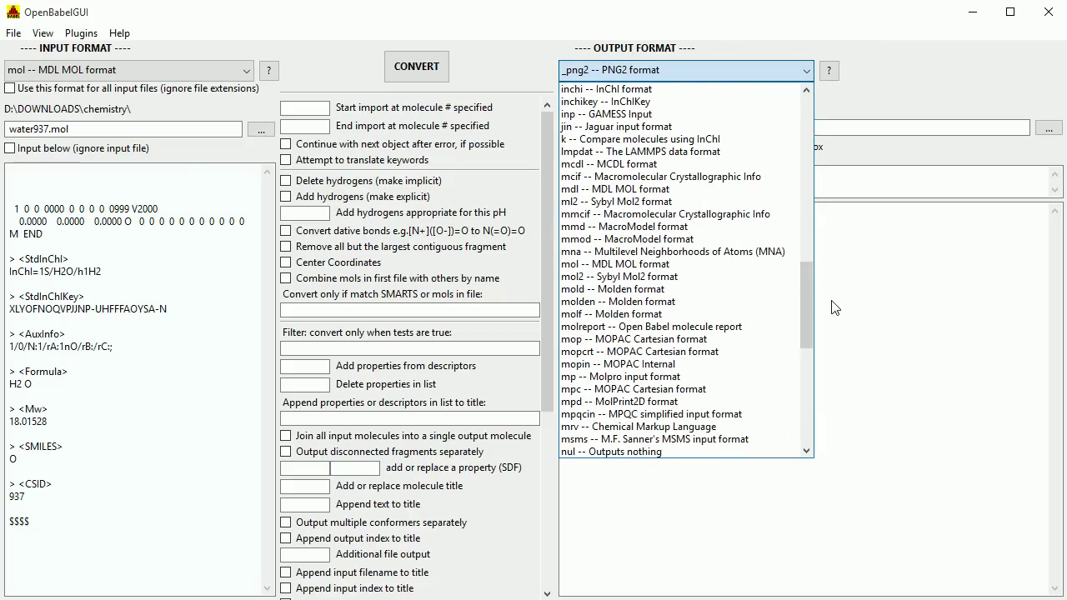
{"action": "left_click", "coordinate": [671, 265]}
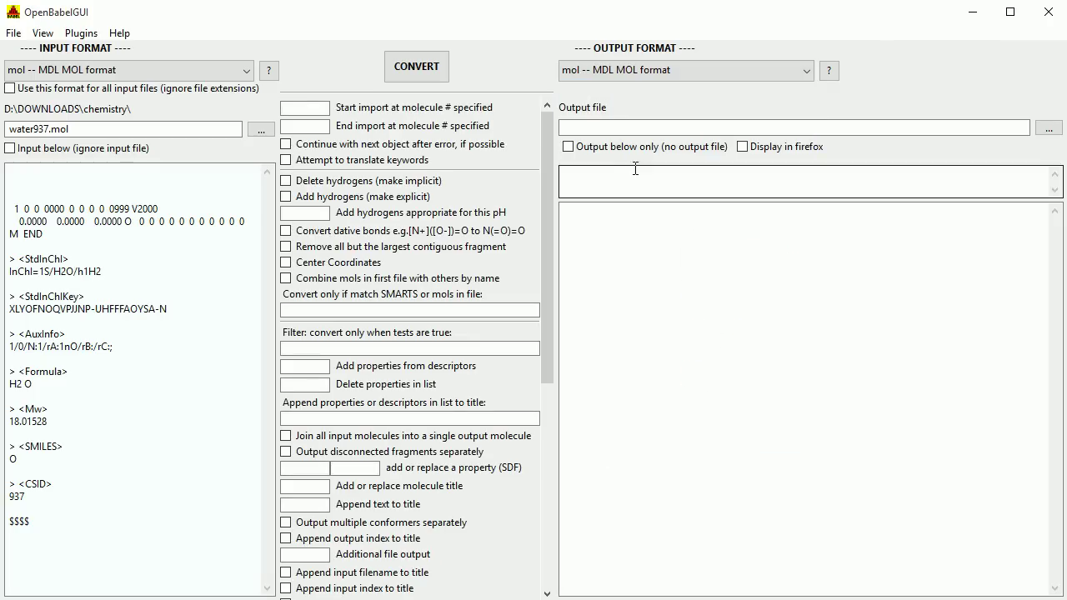
{"action": "left_click", "coordinate": [567, 147]}
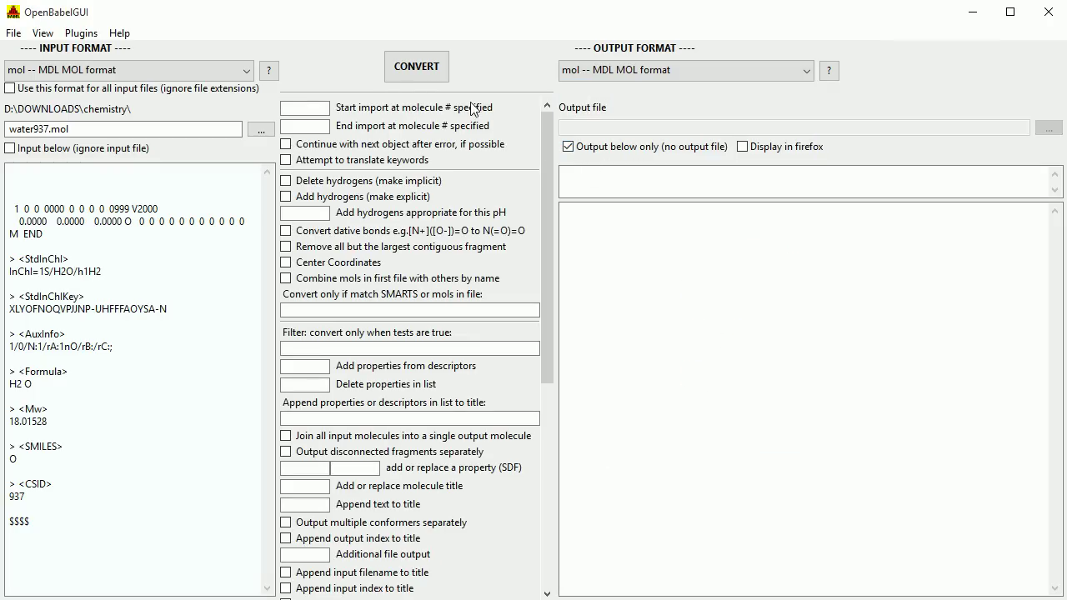
{"action": "left_click", "coordinate": [417, 67]}
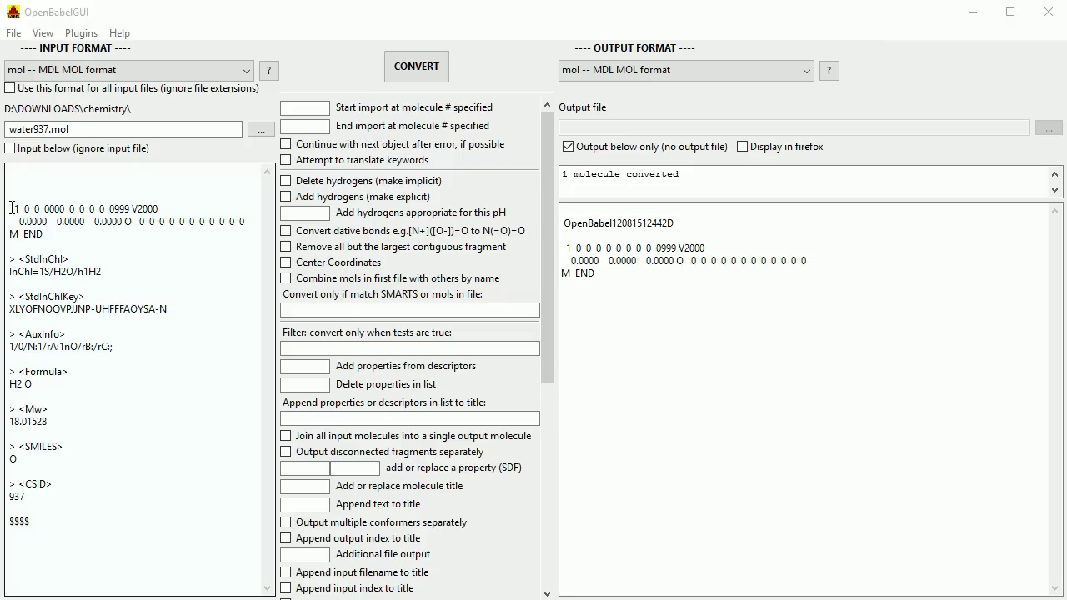
- Highlight the input's MOL header, extra property fields, and oxygen atom coordinates
{"action": "left_click_drag", "start_coordinate": [8, 208], "coordinate": [49, 233]}
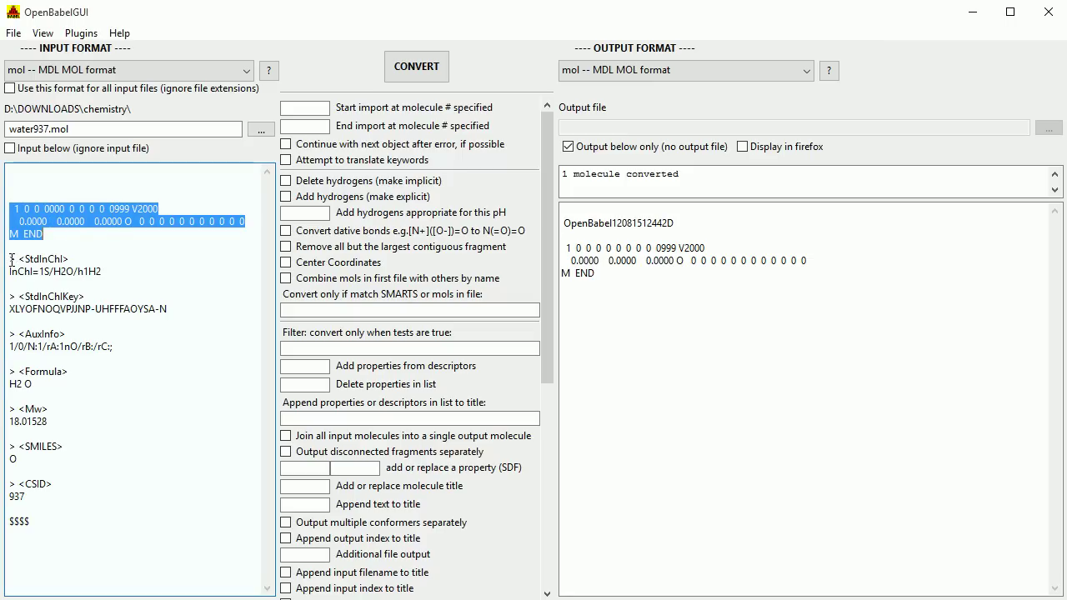
{"action": "left_click_drag", "start_coordinate": [10, 259], "coordinate": [64, 498]}
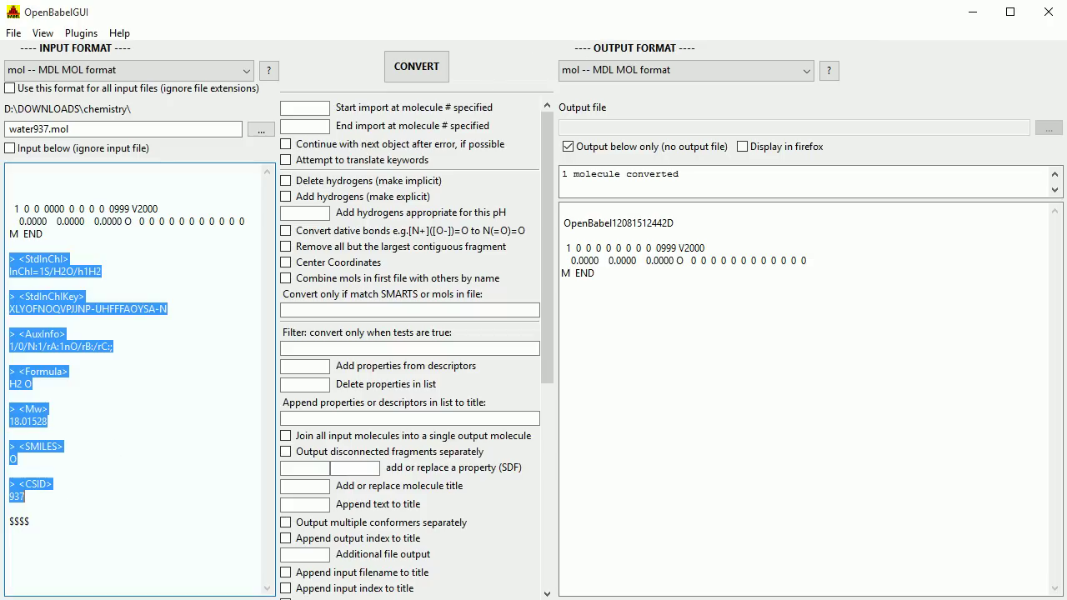
{"action": "left_click_drag", "start_coordinate": [20, 221], "coordinate": [245, 218]}
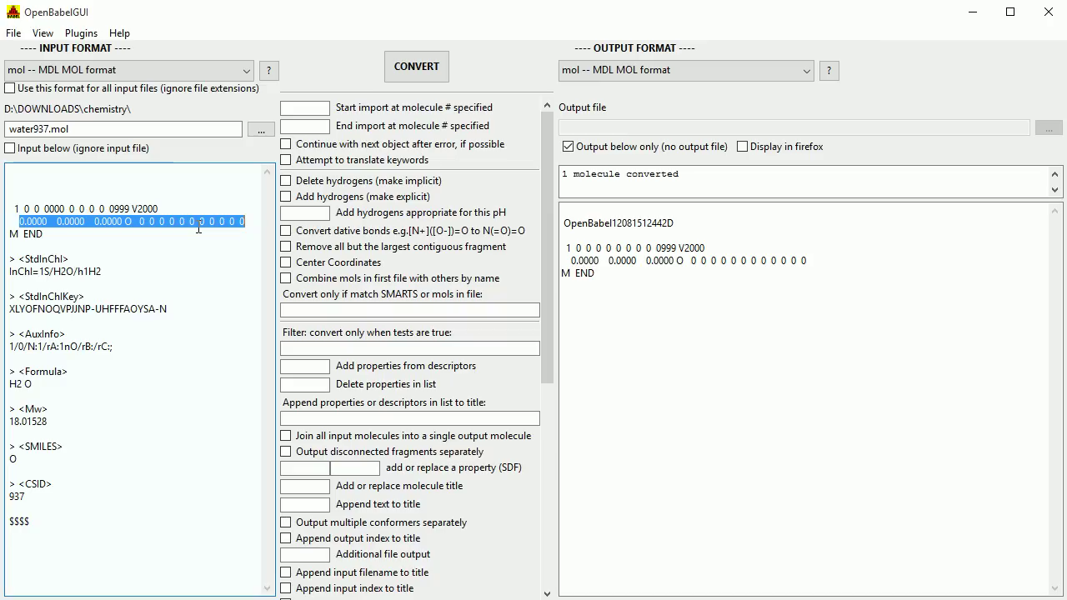
- Reconvert with explicit hydrogens, then highlight the two hydrogen atom lines, bonds and coordinates
{"action": "left_click", "coordinate": [286, 198]}
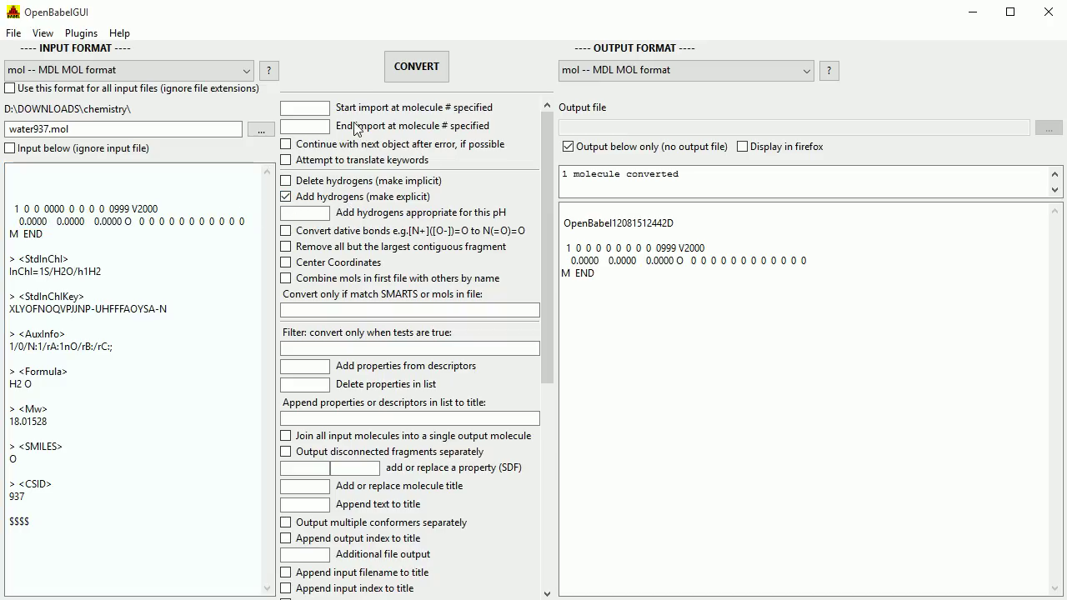
{"action": "left_click", "coordinate": [417, 69]}
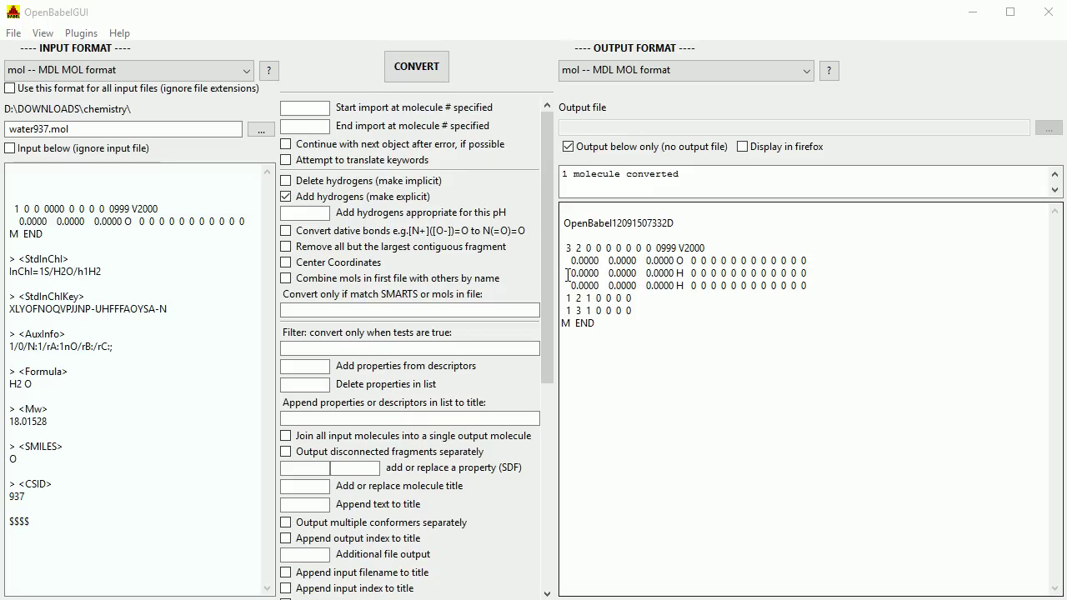
{"action": "left_click_drag", "start_coordinate": [564, 272], "coordinate": [807, 285]}
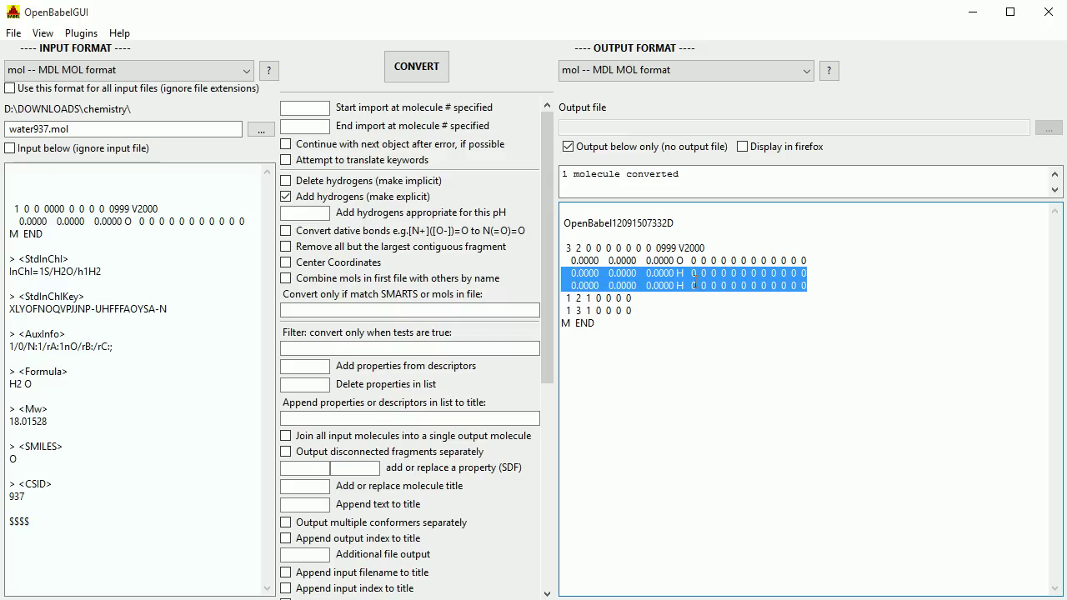
{"action": "left_click_drag", "start_coordinate": [565, 298], "coordinate": [635, 310]}
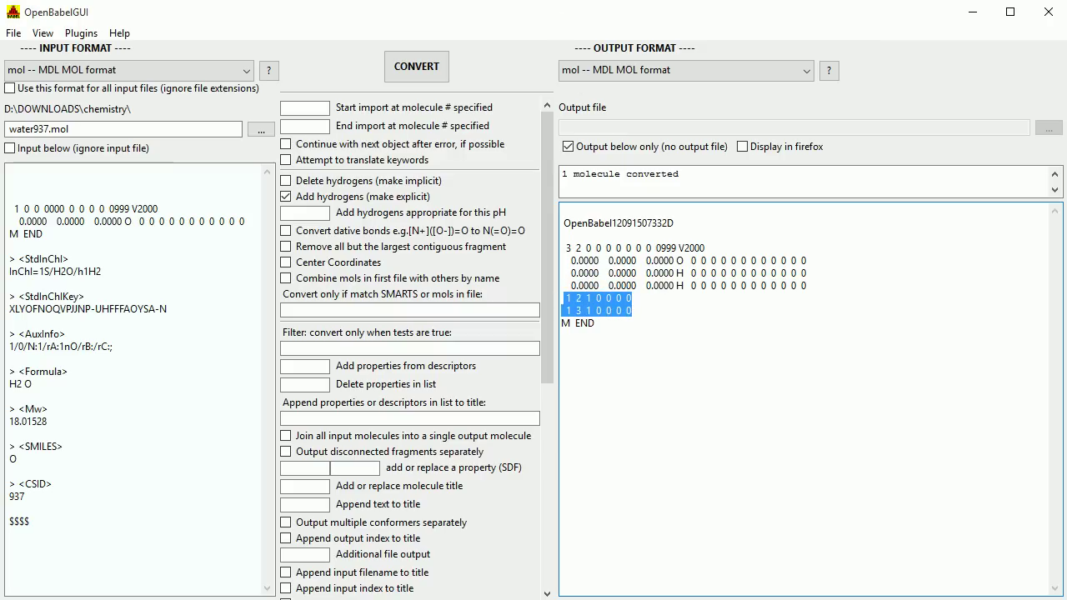
{"action": "left_click", "coordinate": [569, 273]}
{"action": "left_click_drag", "start_coordinate": [590, 266], "coordinate": [675, 272]}
{"action": "left_click", "coordinate": [679, 272]}
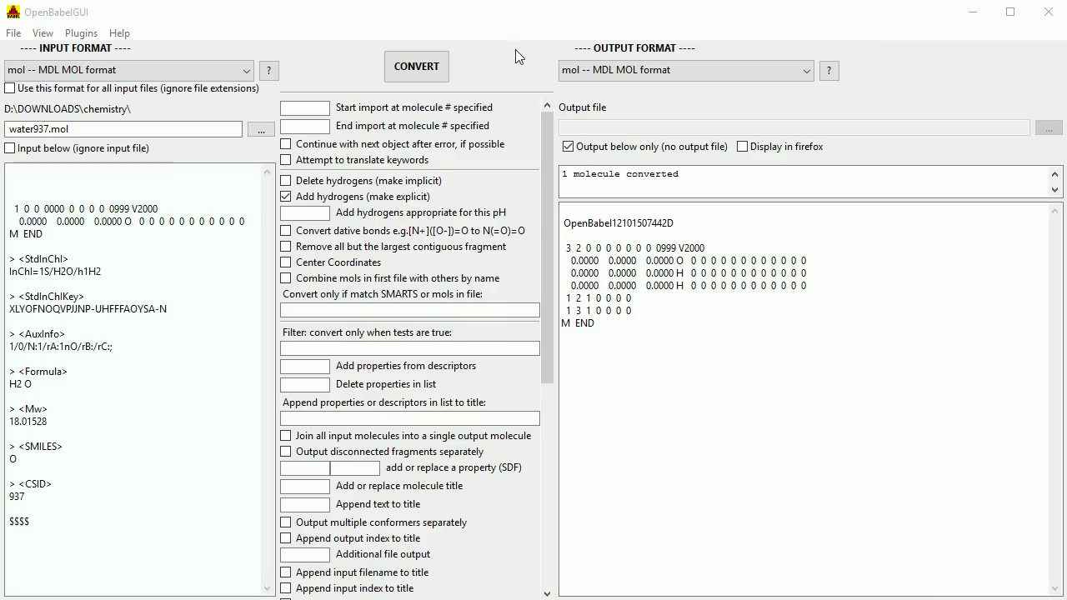
{"action": "left_click_drag", "start_coordinate": [549, 145], "coordinate": [551, 365]}
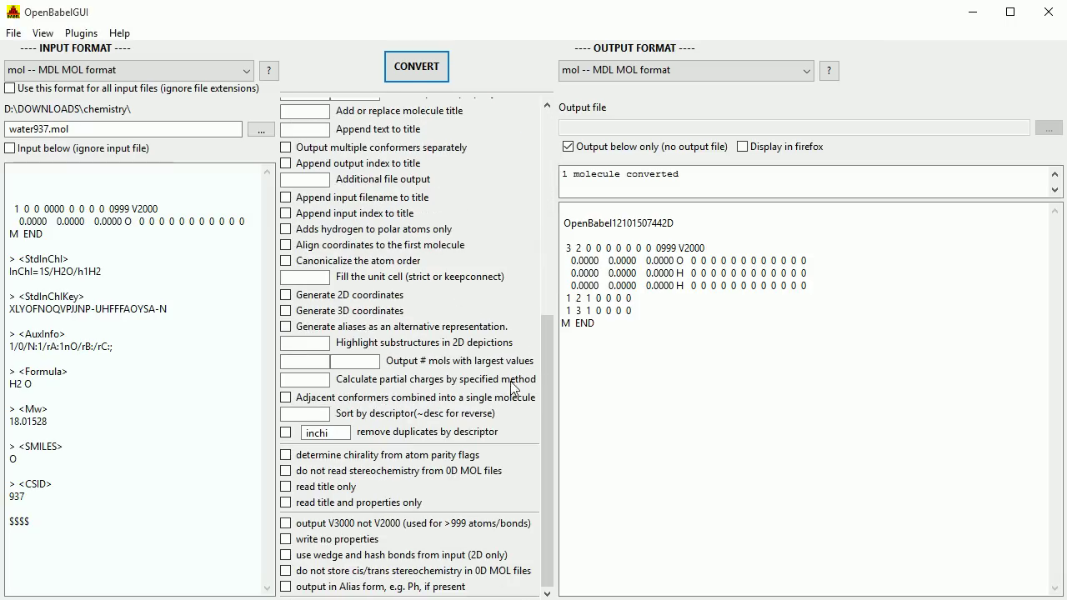
- Enable 'Generate 3D coordinates', reconvert, and bring up the output format list
{"action": "left_click", "coordinate": [287, 311]}
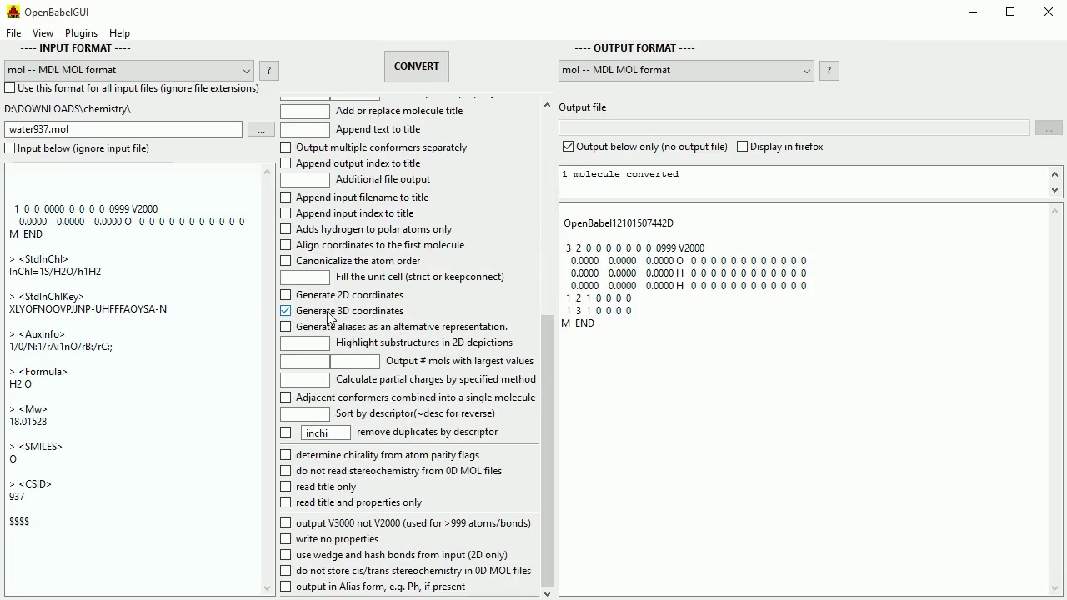
{"action": "left_click", "coordinate": [417, 67]}
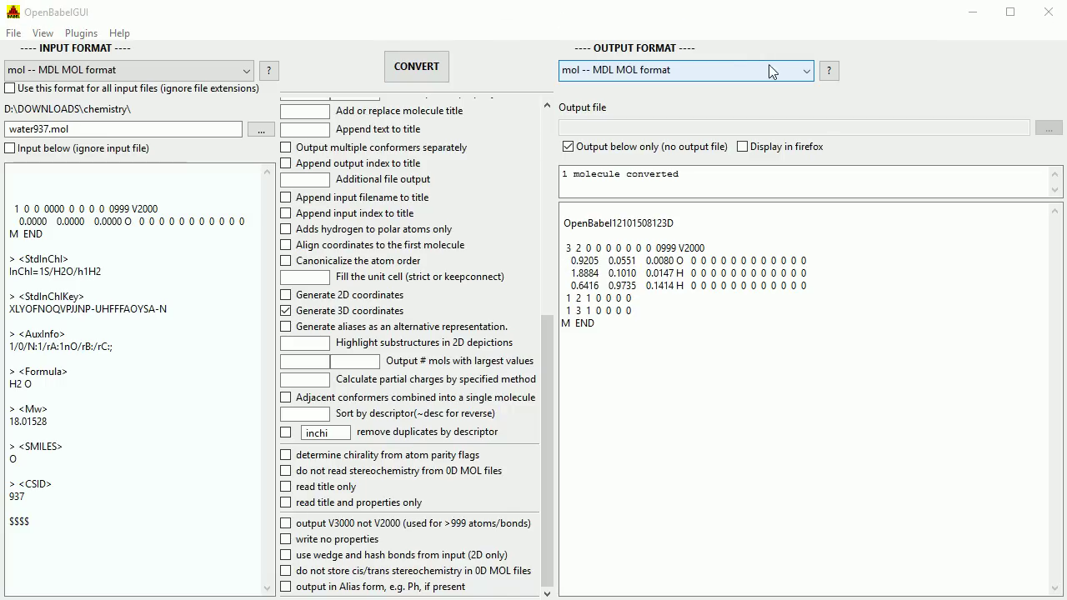
{"action": "left_click", "coordinate": [801, 71]}
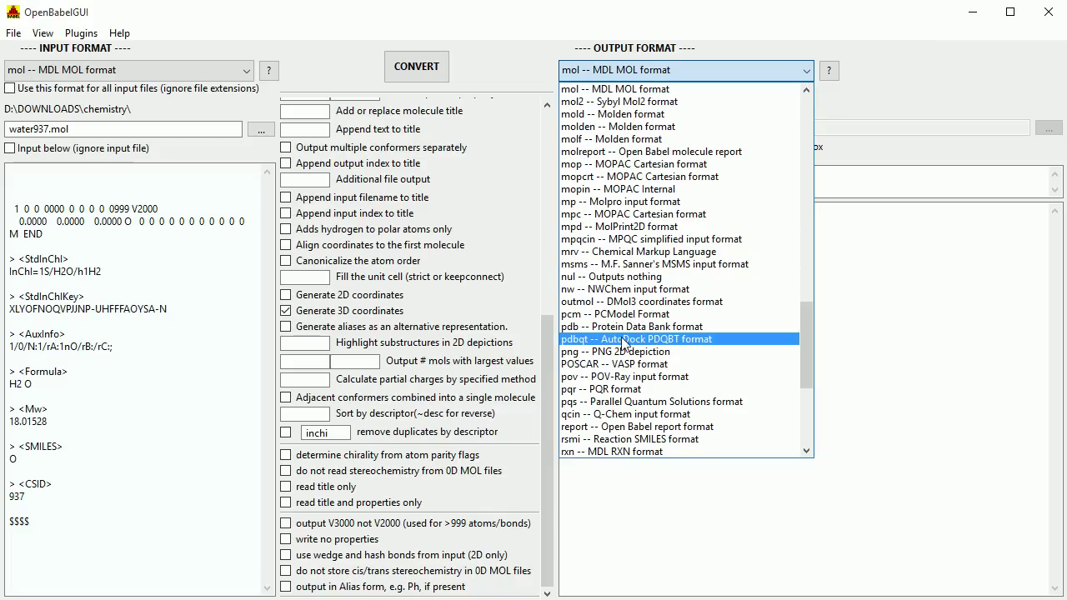
- Convert to PDB format with 3D coordinates and explicit hydrogens turned back on
{"action": "left_click", "coordinate": [734, 338]}
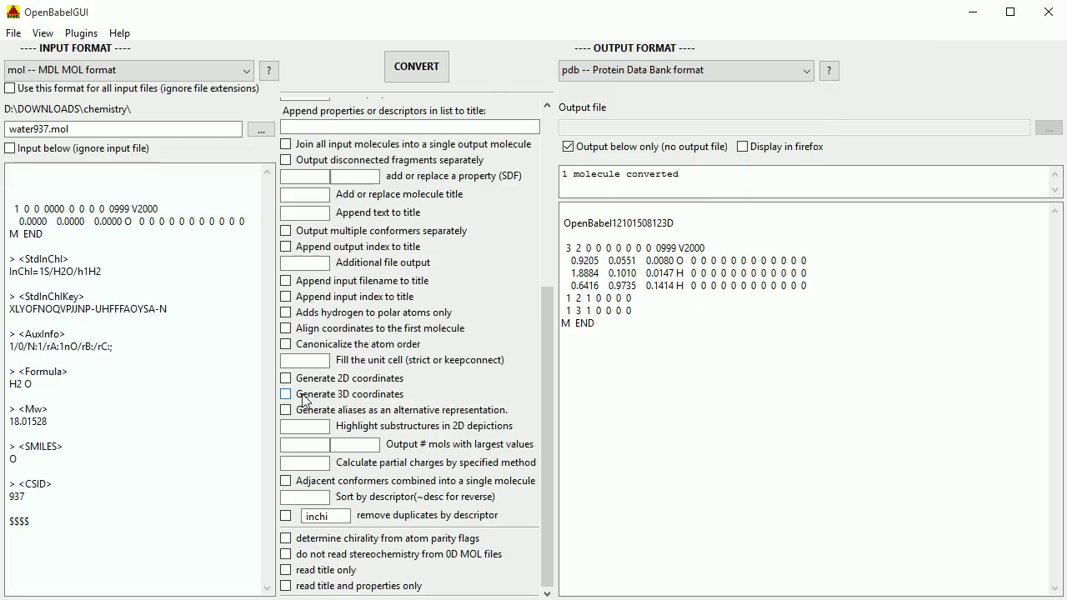
{"action": "left_click", "coordinate": [287, 395]}
{"action": "left_click_drag", "start_coordinate": [546, 366], "coordinate": [570, 169]}
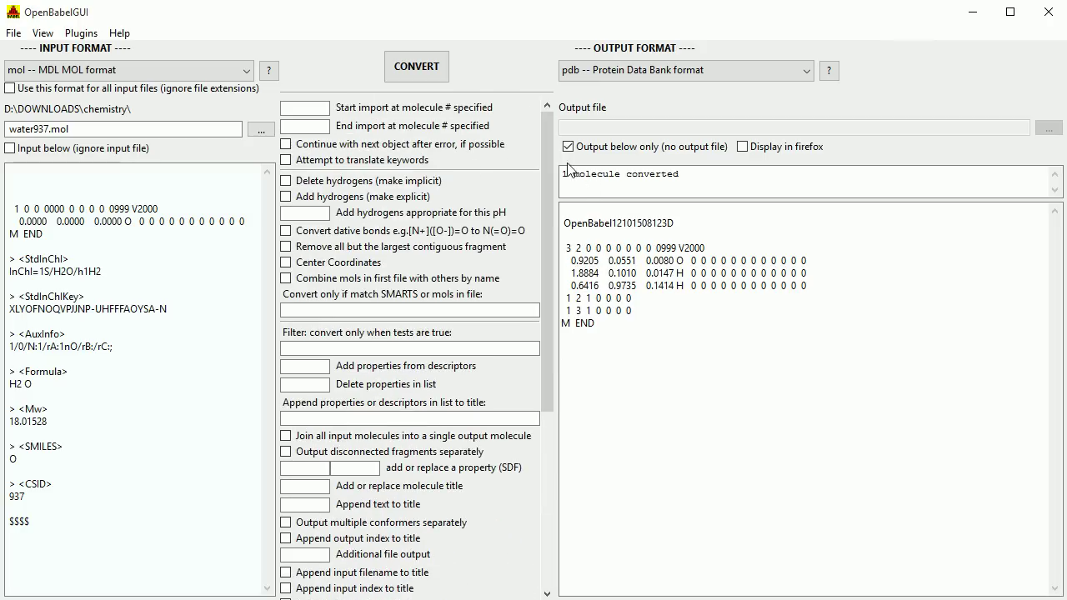
{"action": "left_click", "coordinate": [286, 197]}
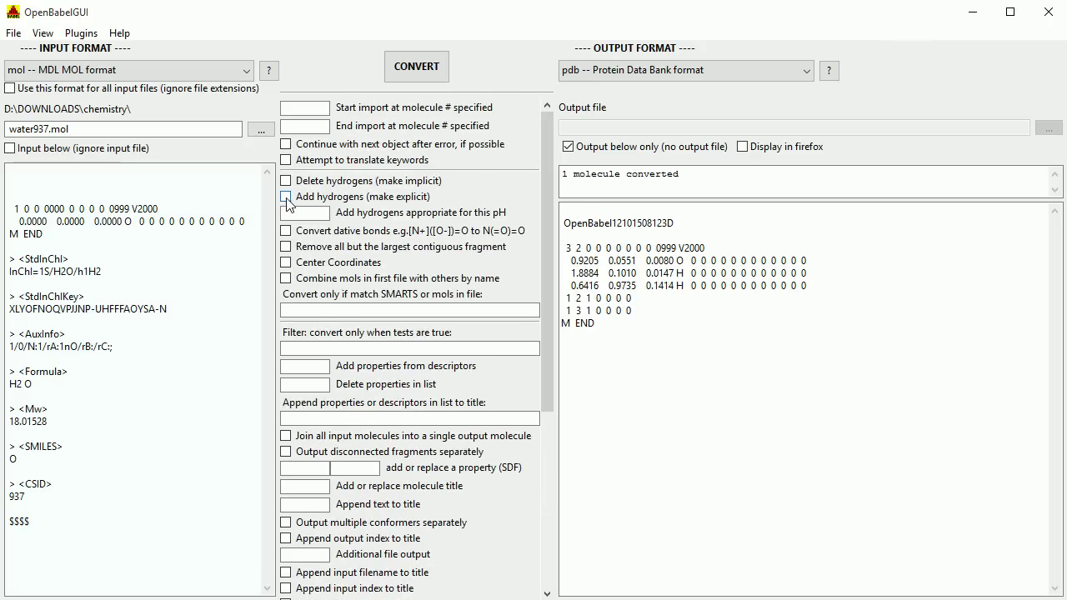
{"action": "left_click", "coordinate": [411, 65]}
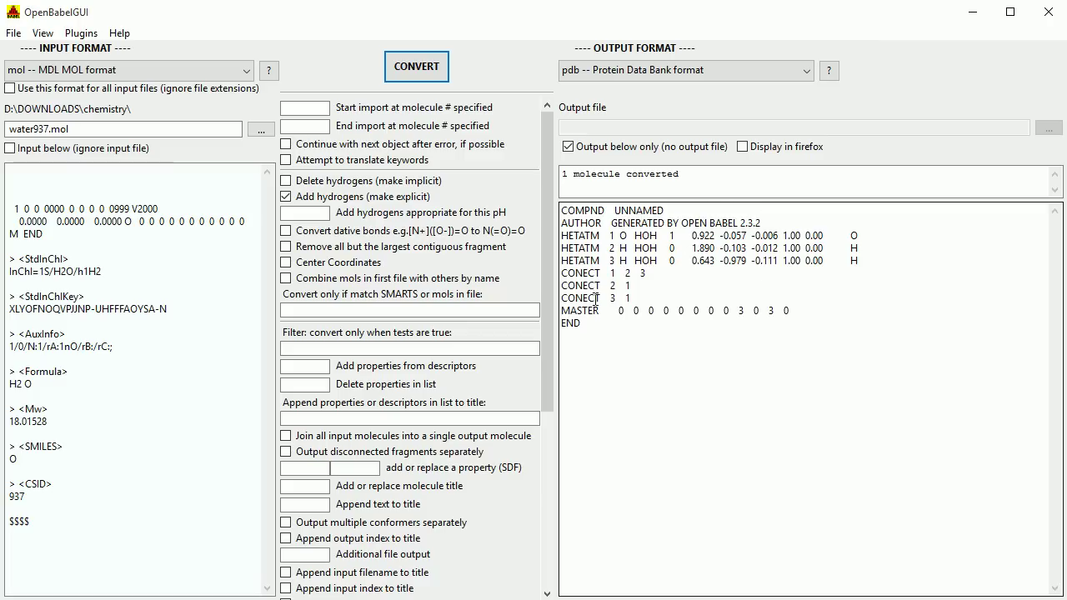
- Rerun the PDB conversion several times to regenerate the atom coordinates
{"action": "key", "text": "Return"}
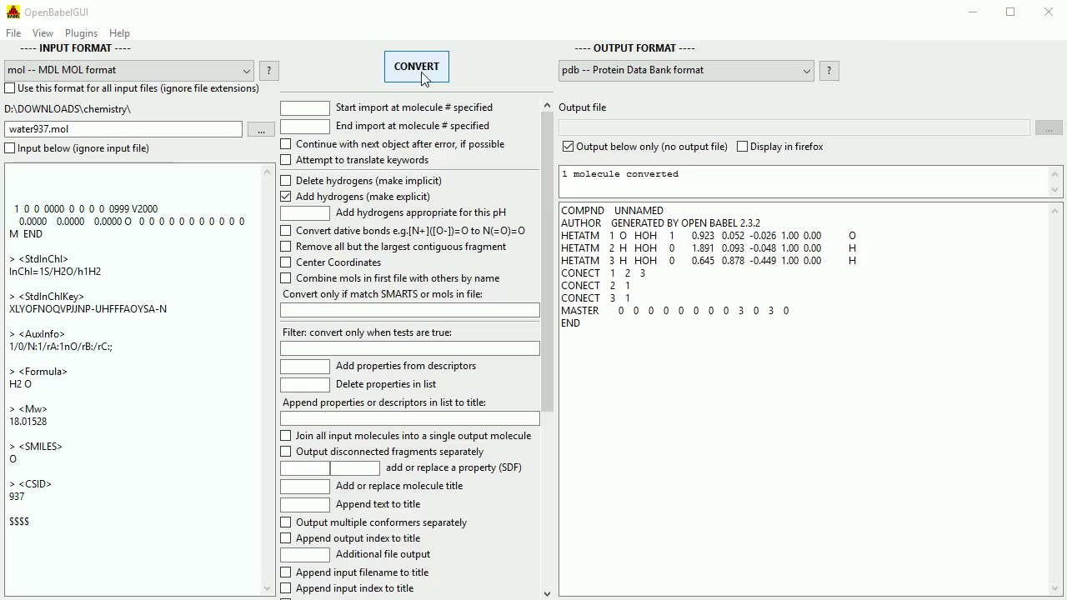
{"action": "left_click", "coordinate": [421, 72]}
{"action": "left_click", "coordinate": [420, 73]}
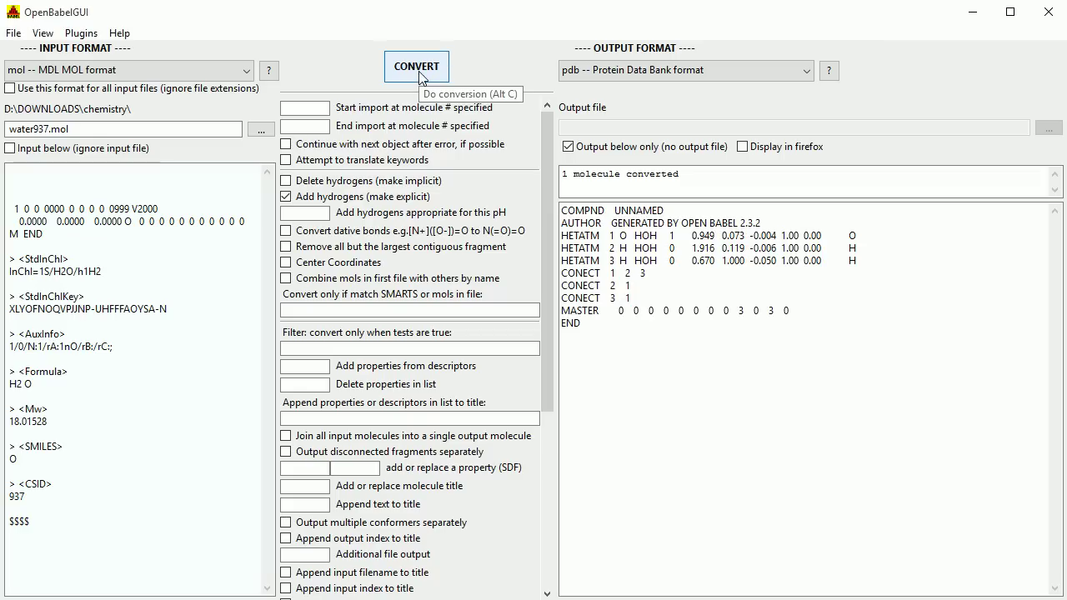
{"action": "left_click", "coordinate": [421, 73]}
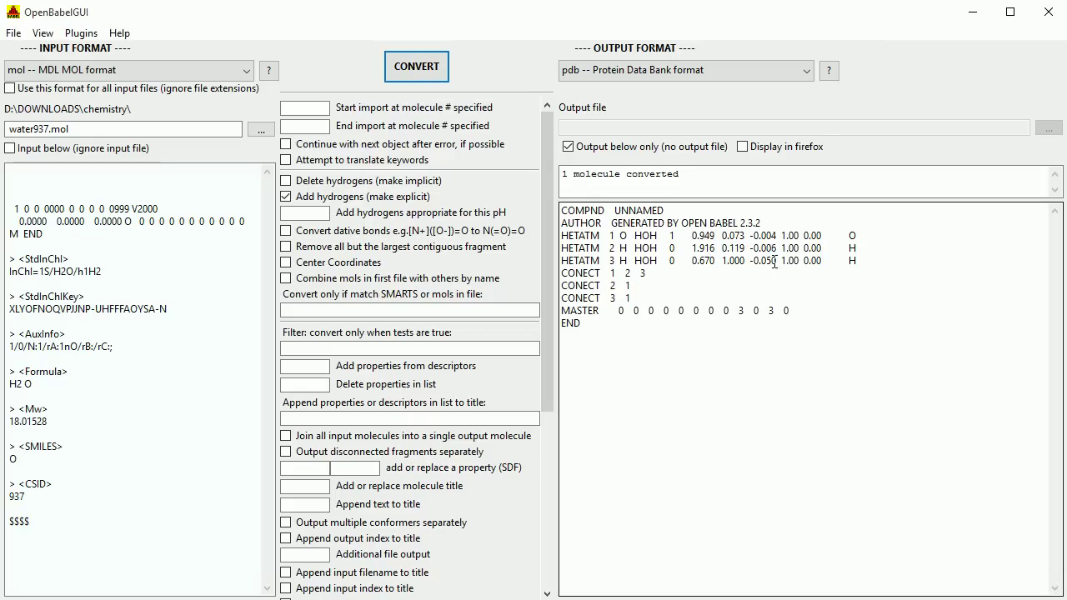
{"action": "left_click", "coordinate": [420, 72]}
{"action": "left_click", "coordinate": [420, 72]}
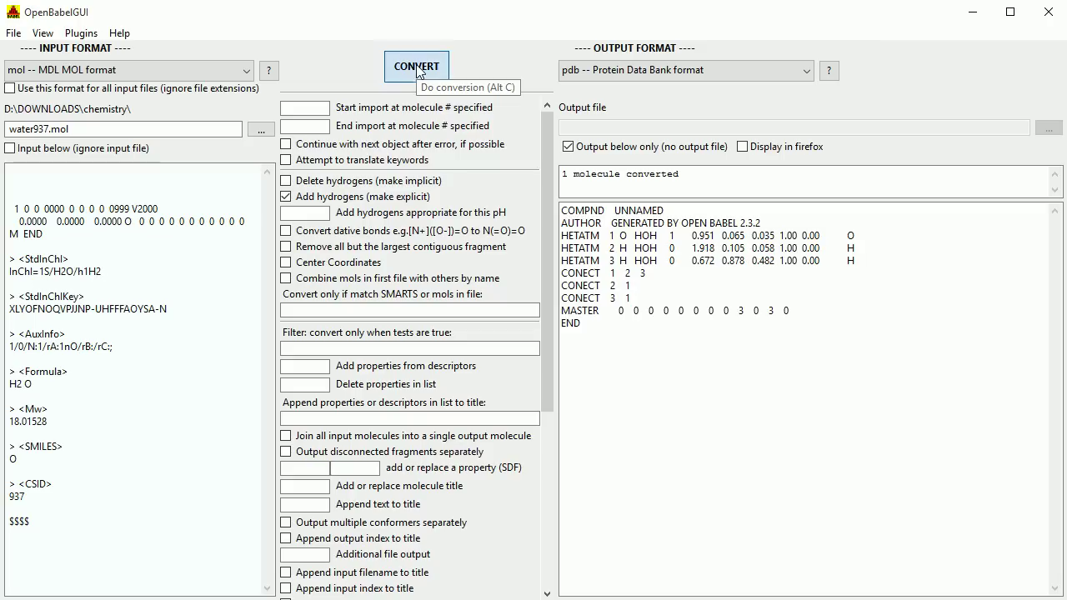
{"action": "left_click", "coordinate": [419, 72]}
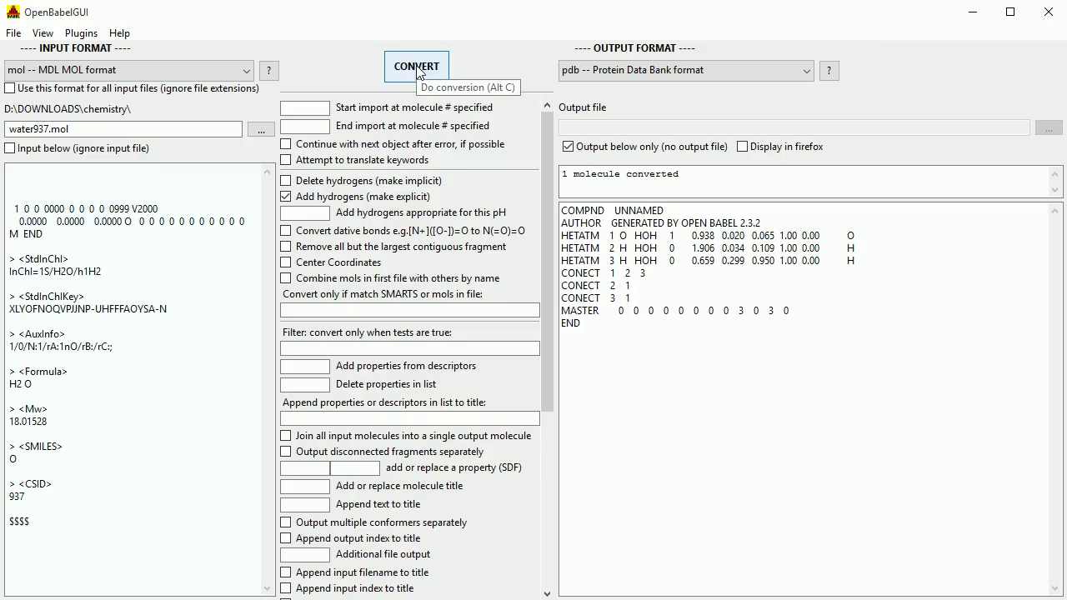
- Write the PDB output to the file water.pdb and convert
{"action": "left_click", "coordinate": [569, 147]}
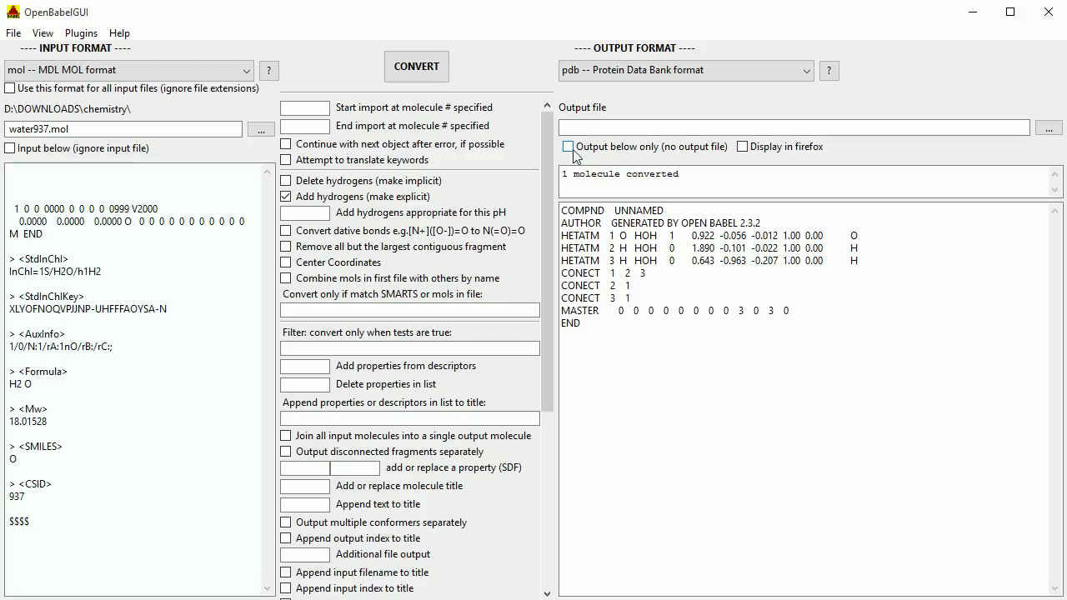
{"action": "left_click", "coordinate": [1048, 132]}
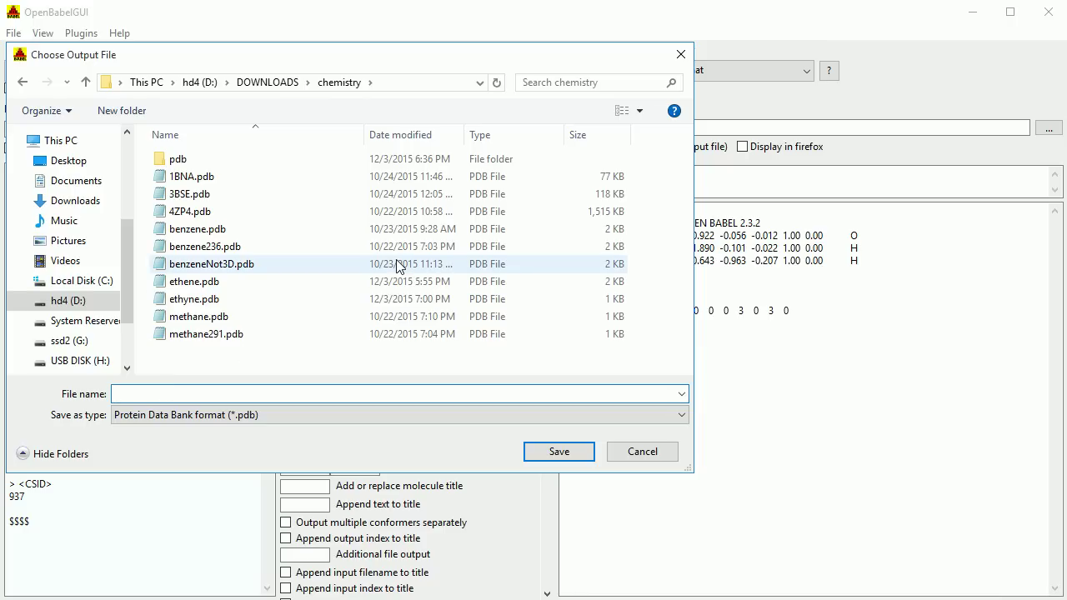
{"action": "type", "text": "water"}
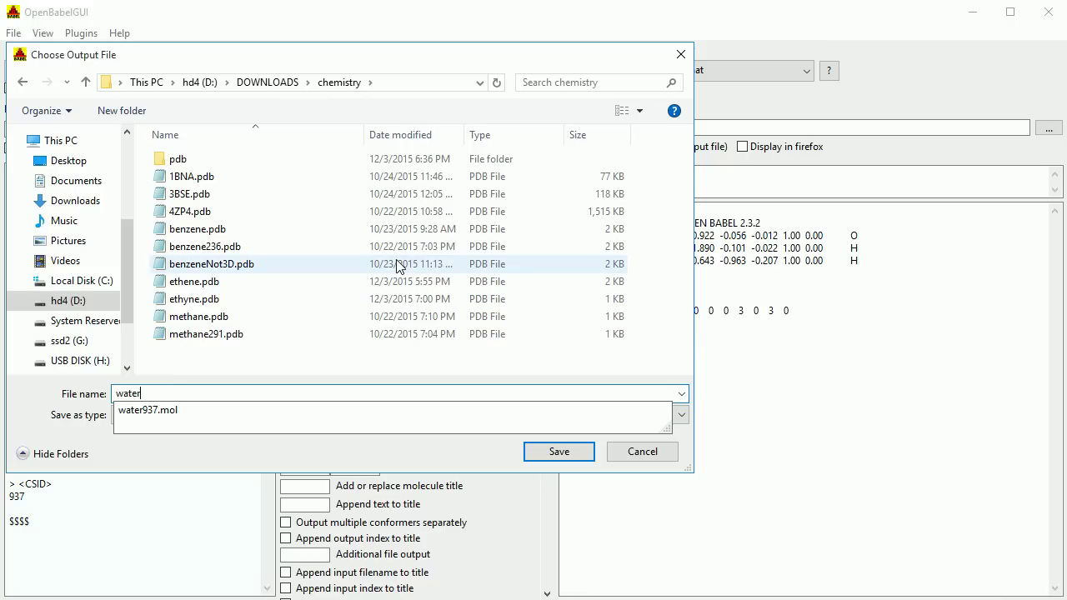
{"action": "type", "text": ".pdb"}
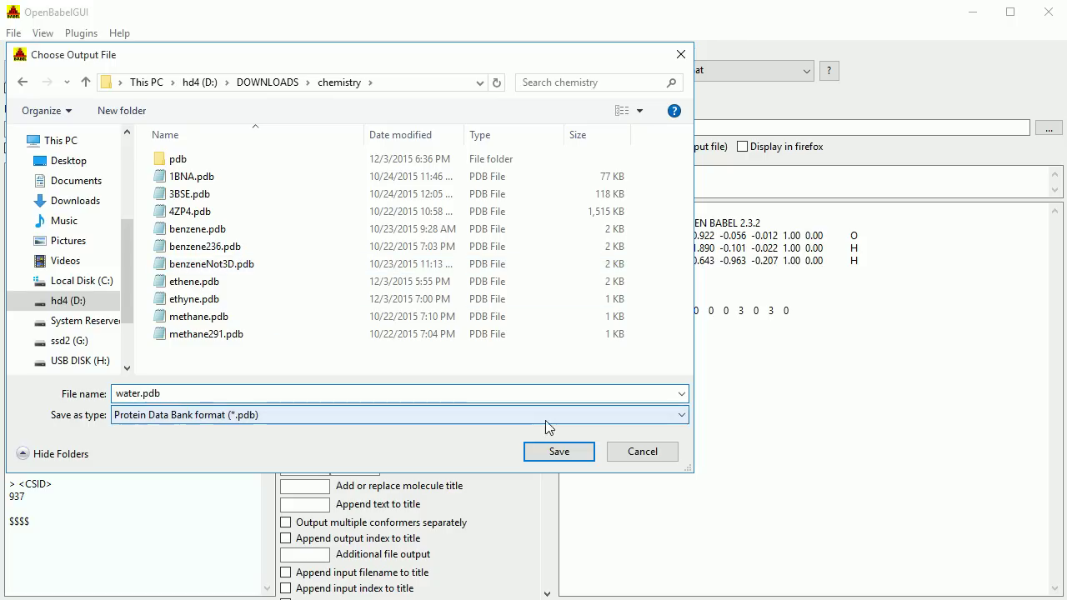
{"action": "left_click", "coordinate": [558, 451]}
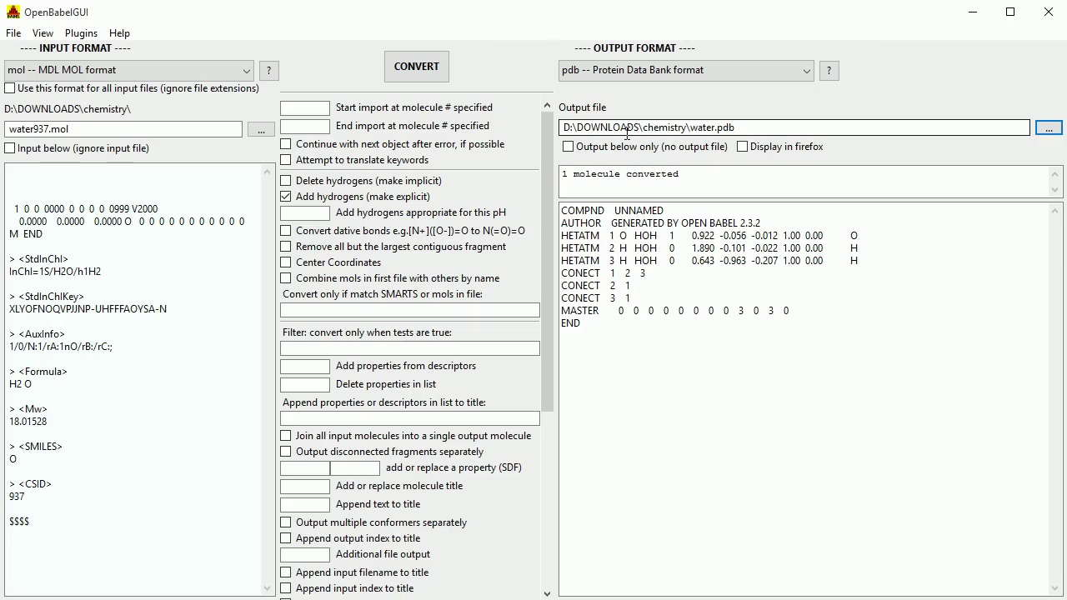
{"action": "left_click", "coordinate": [422, 72]}
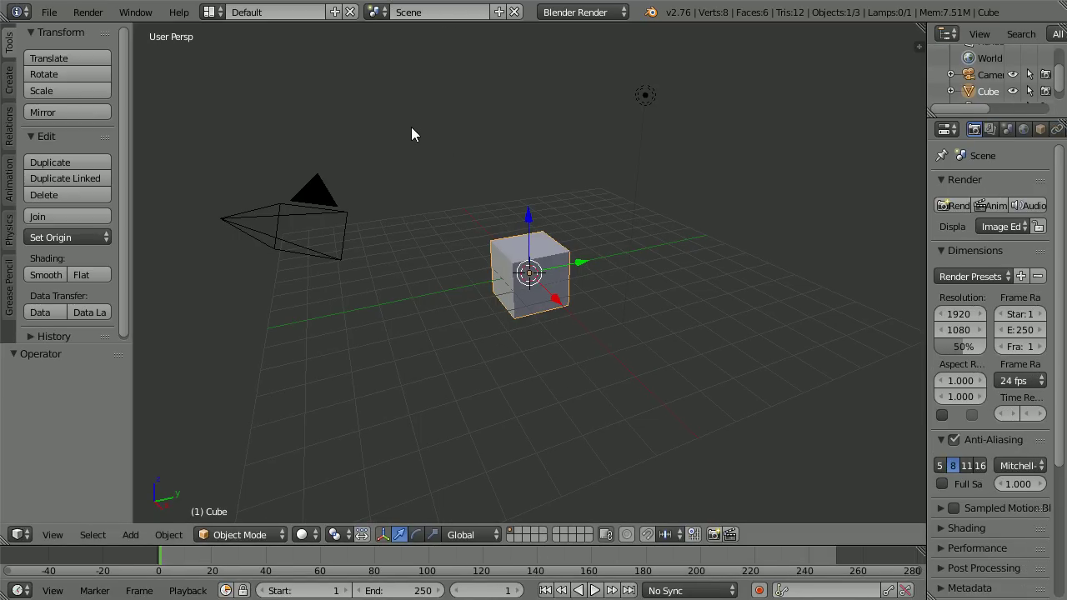
- Select and delete the default cube, camera and lamp
{"action": "key", "text": "a"}
{"action": "key", "text": "a"}
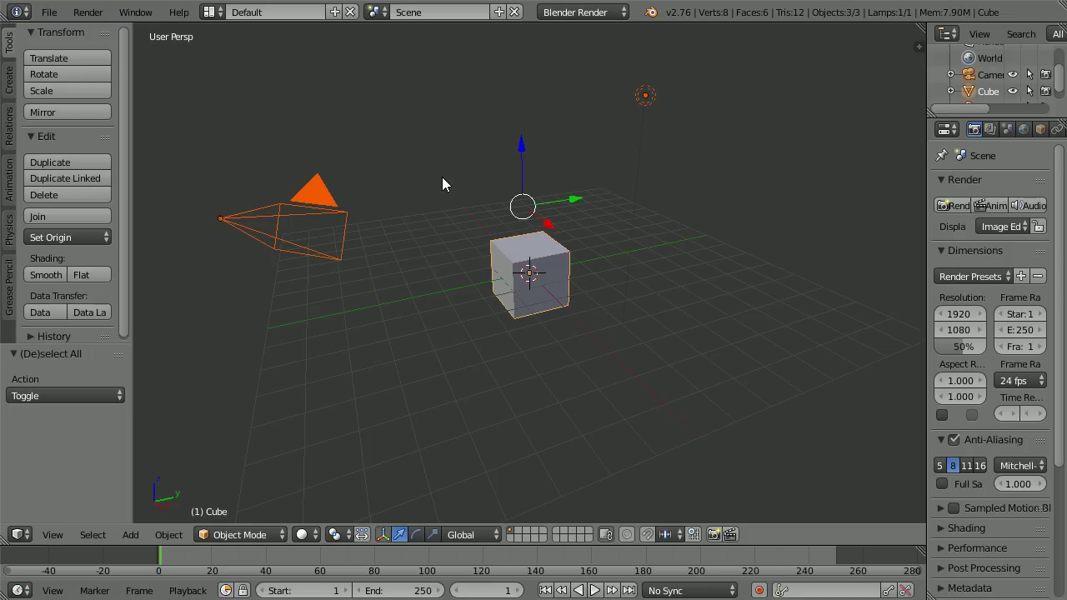
{"action": "key", "text": "x"}
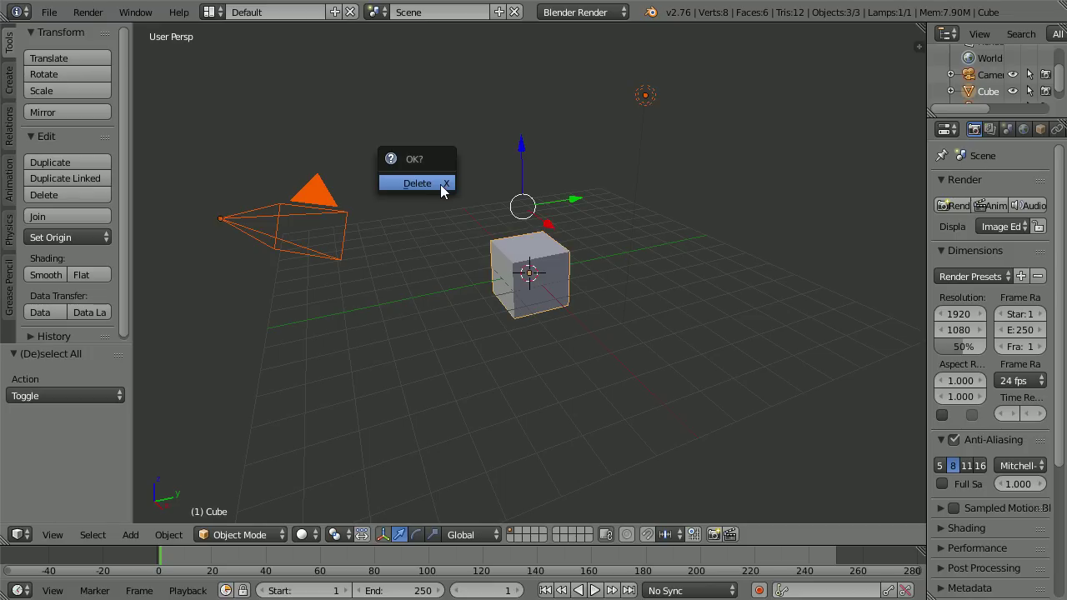
{"action": "left_click", "coordinate": [437, 184]}
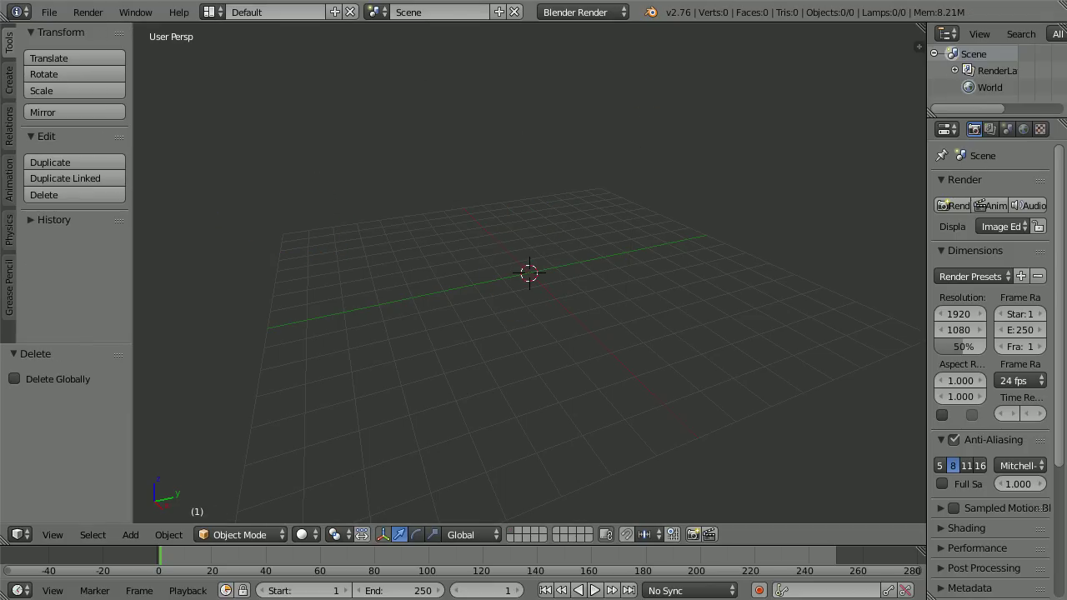
- Enable the Atomic Blender - PDB add-on under Import-Export and save the user settings
{"action": "left_click", "coordinate": [49, 12]}
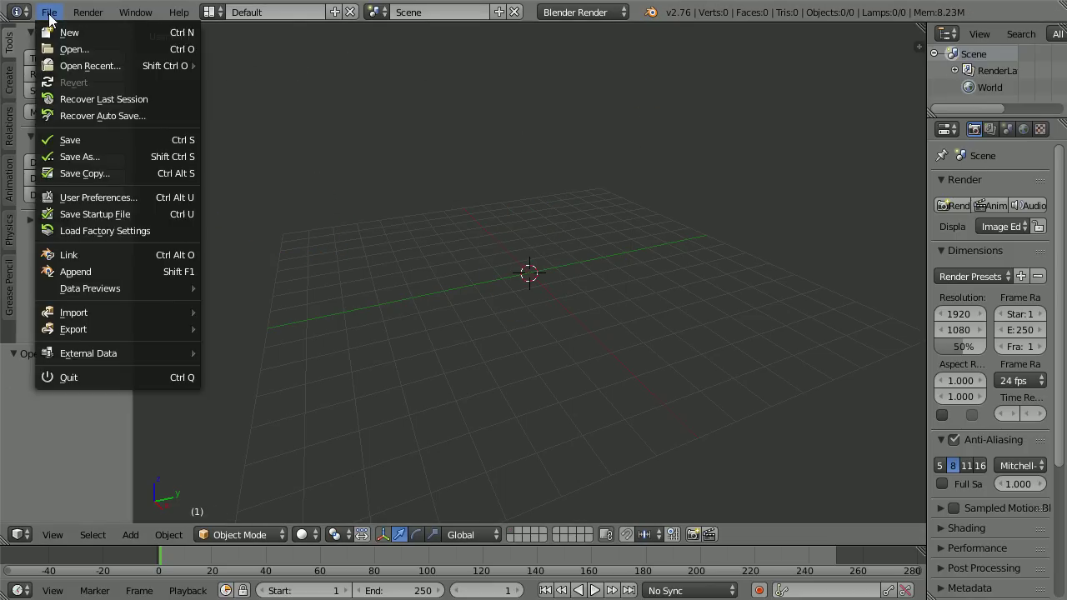
{"action": "left_click", "coordinate": [147, 194]}
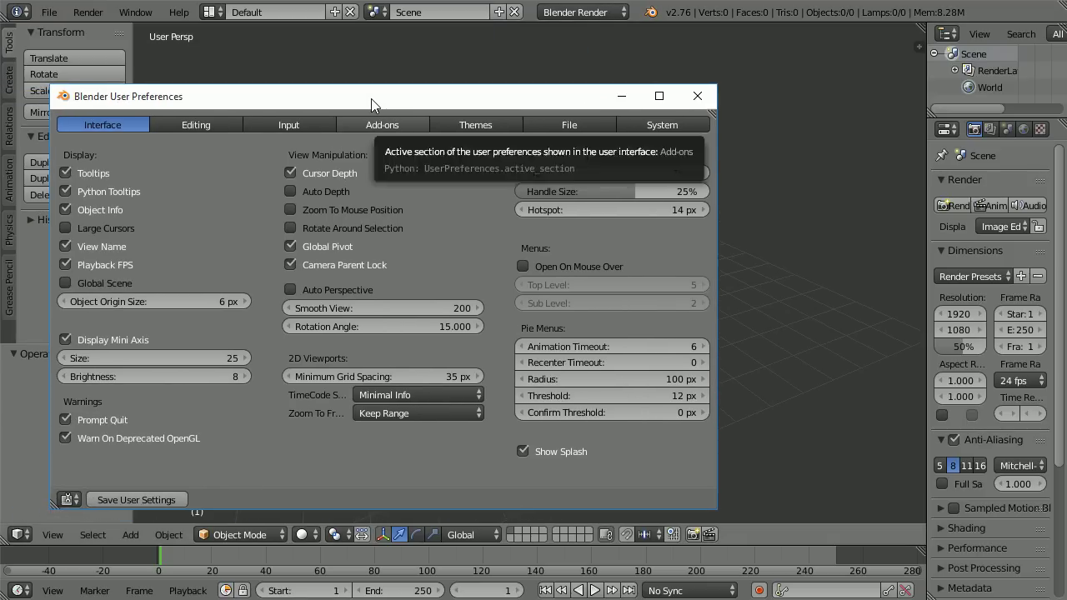
{"action": "left_click", "coordinate": [385, 122]}
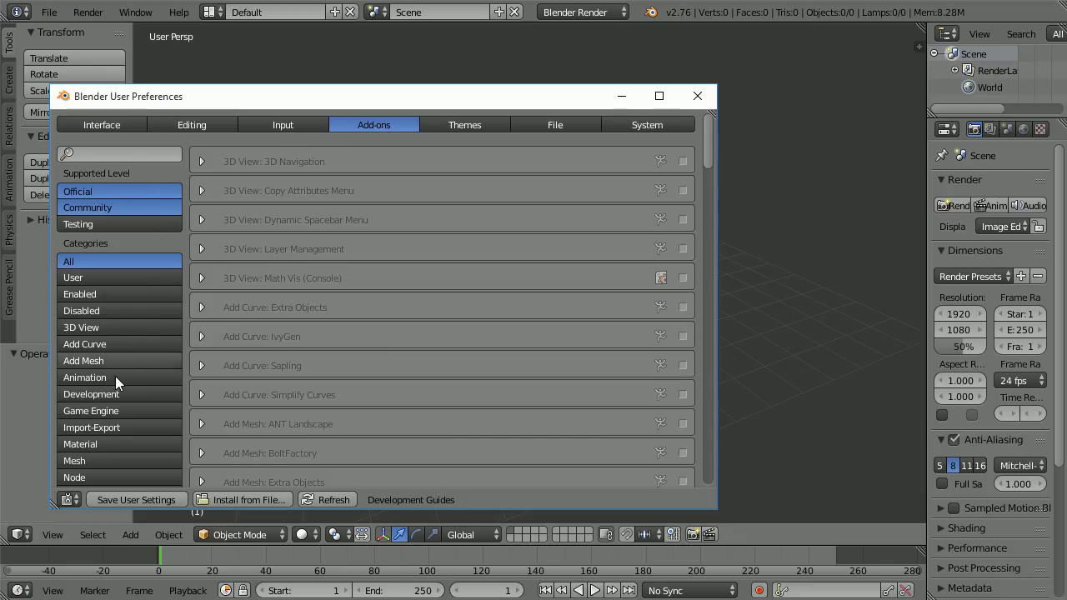
{"action": "left_click", "coordinate": [139, 429]}
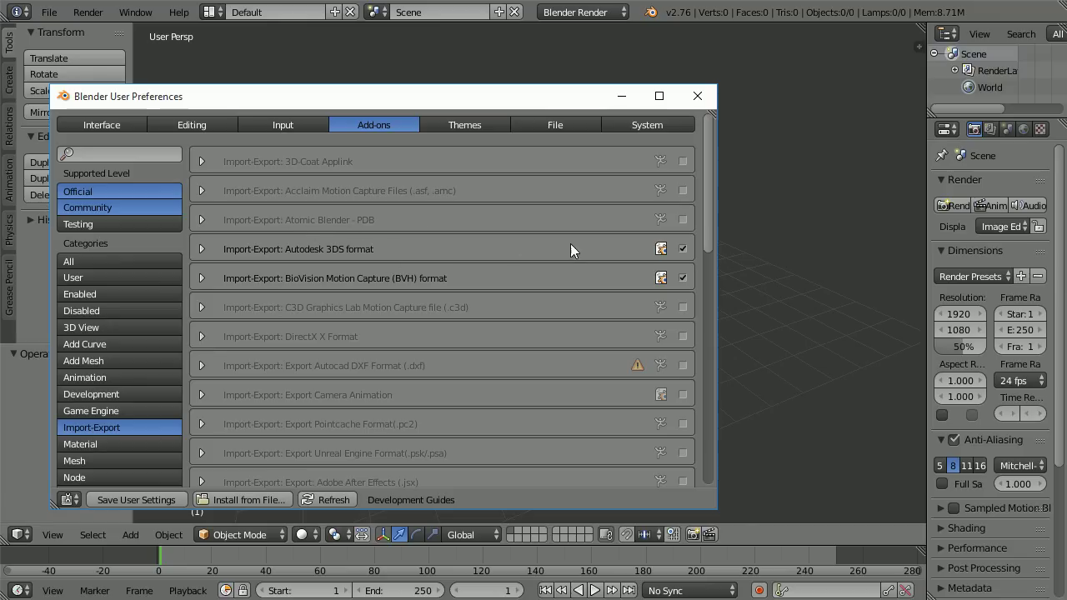
{"action": "left_click", "coordinate": [682, 219]}
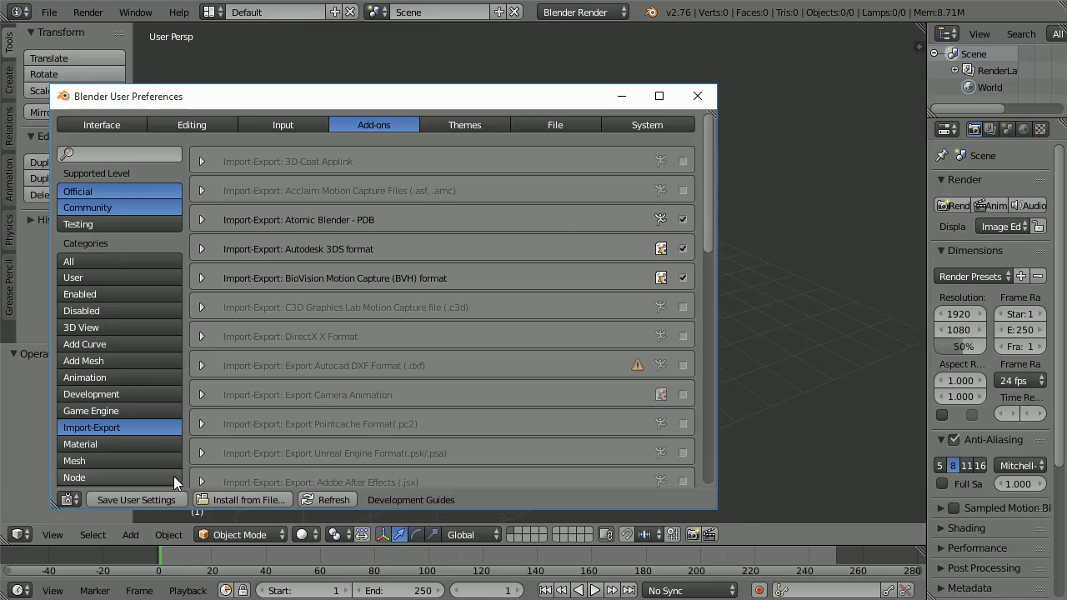
{"action": "left_click", "coordinate": [177, 494]}
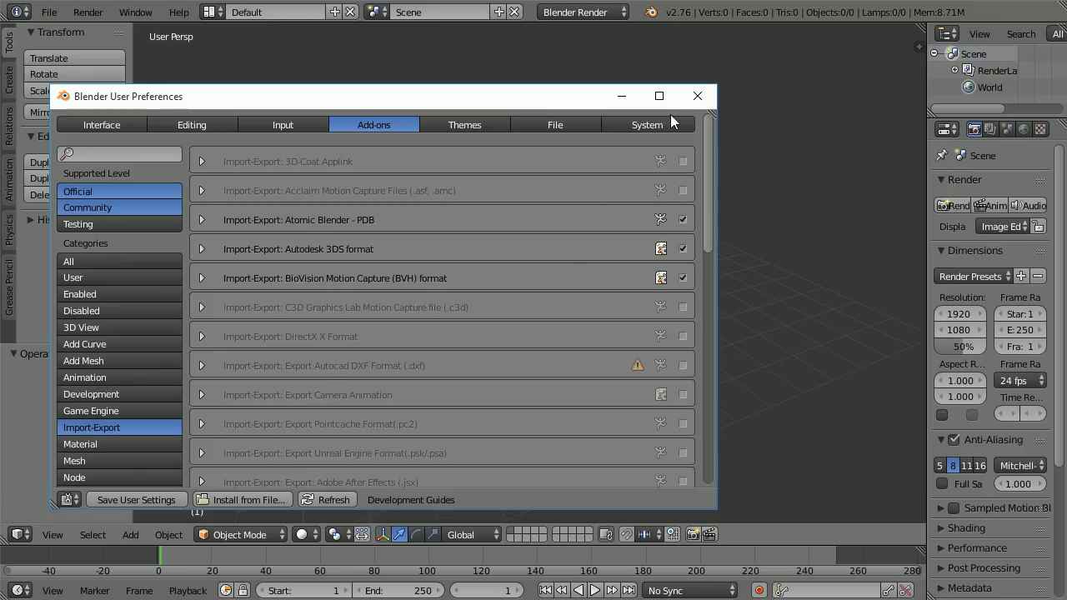
- Close the preferences and bring up the File > Import formats, now listing Protein Data Bank
{"action": "left_click", "coordinate": [697, 96]}
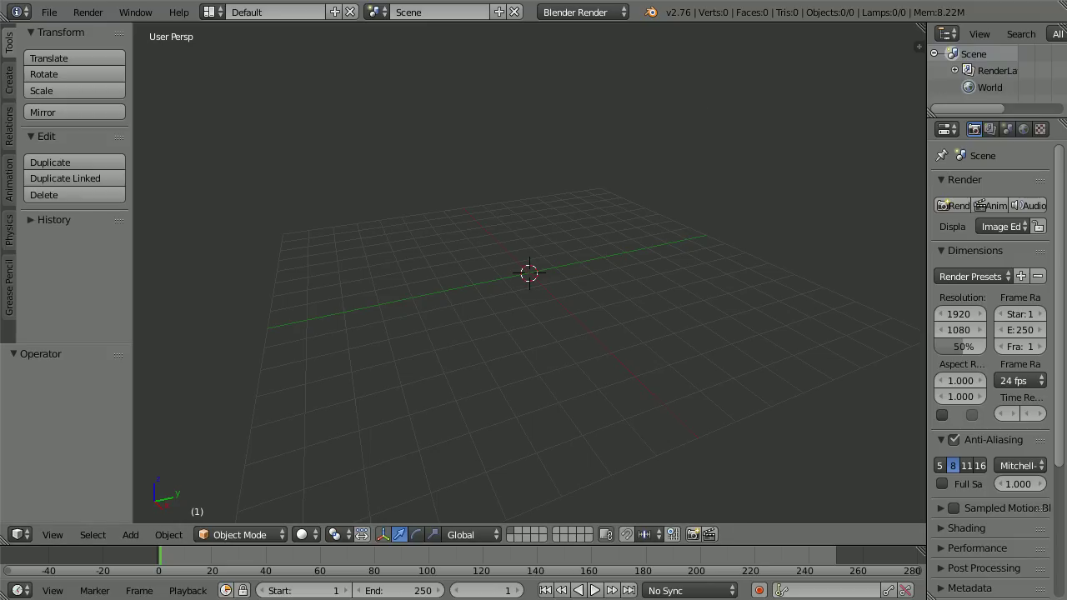
{"action": "left_click", "coordinate": [50, 11]}
{"action": "mouse_move", "coordinate": [116, 314]}
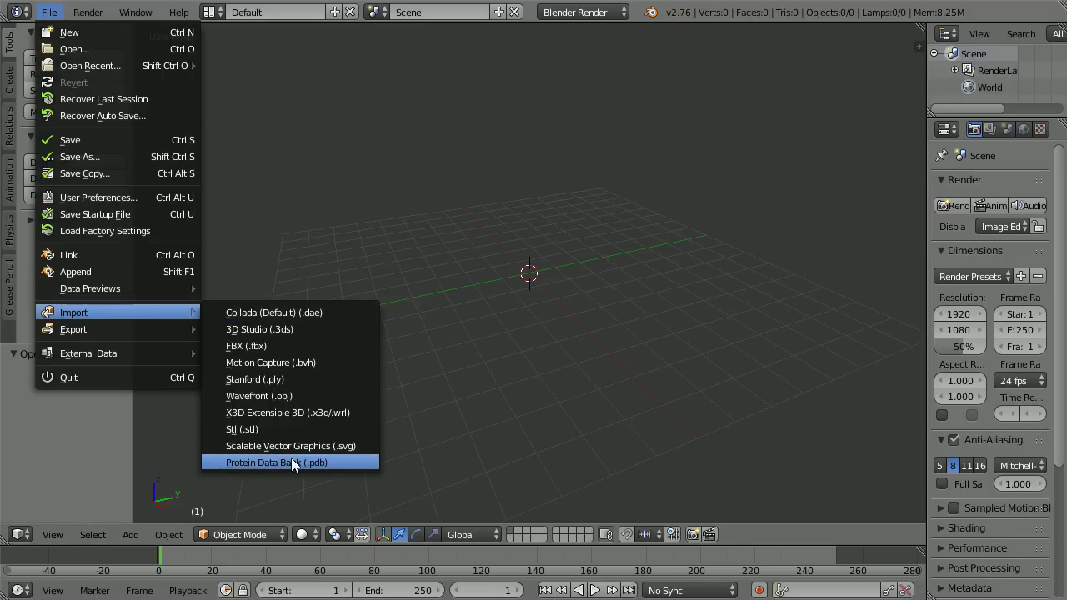
- Open the Protein Data Bank importer and pick water.pdb from D:\DOWNLOADS\chemistry\
{"action": "left_click", "coordinate": [349, 463]}
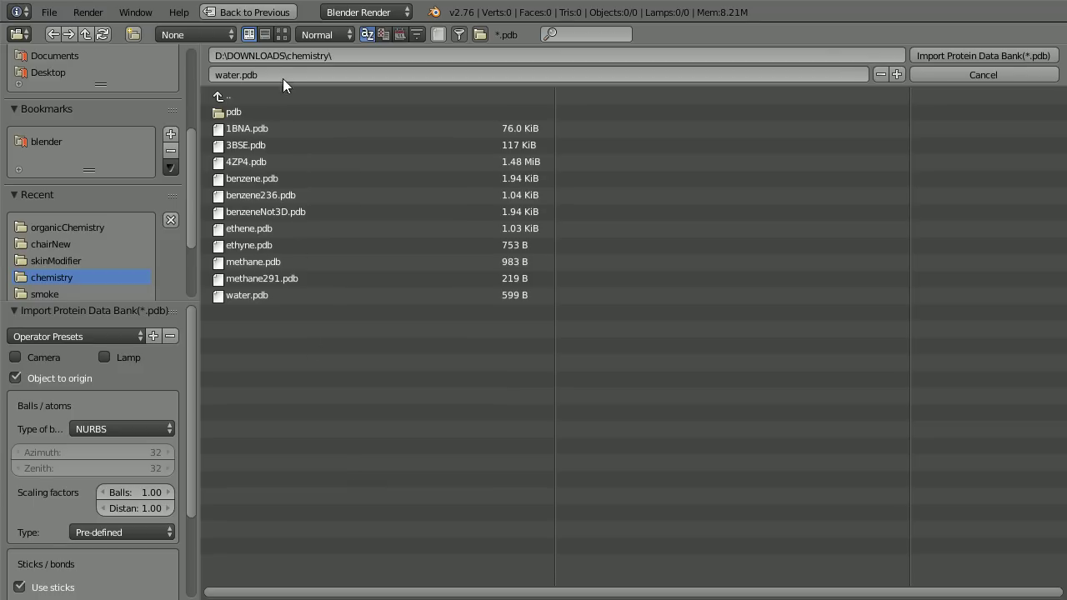
{"action": "left_click", "coordinate": [297, 58]}
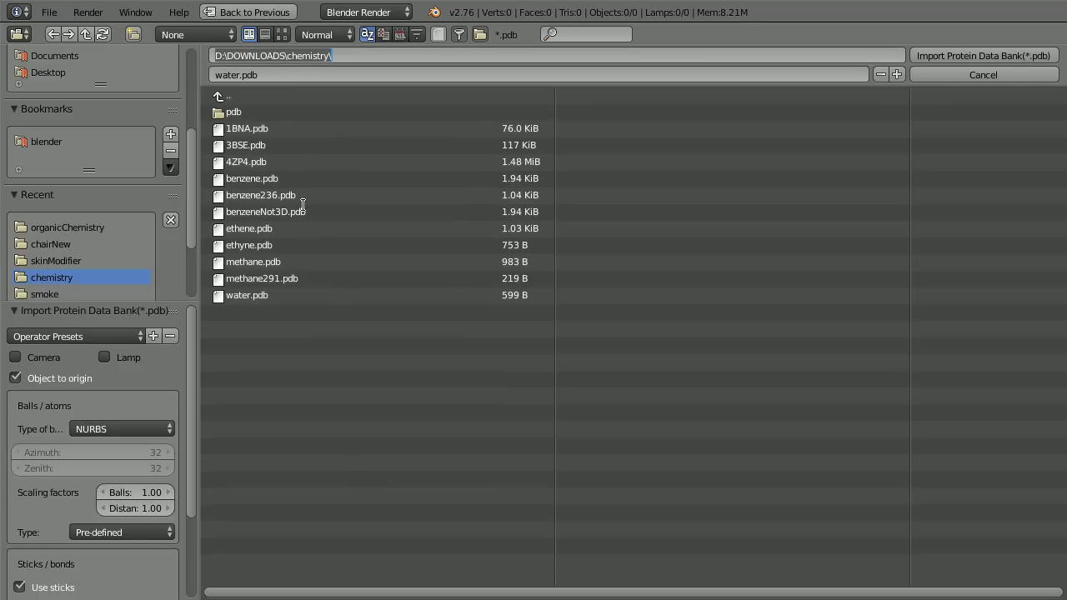
{"action": "left_click", "coordinate": [263, 295]}
{"action": "left_click", "coordinate": [264, 298]}
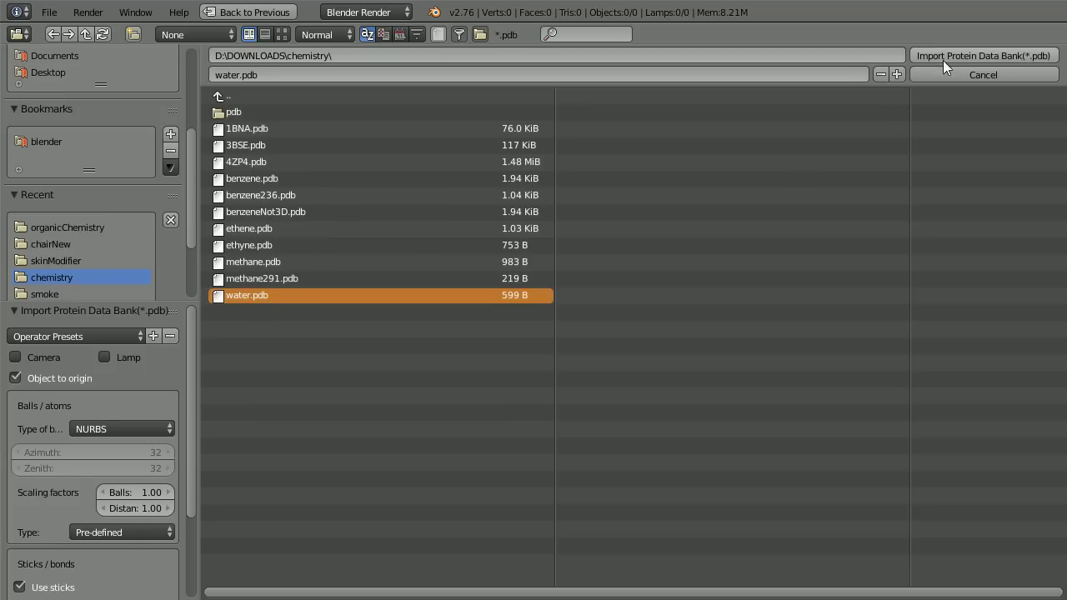
{"action": "left_click", "coordinate": [970, 56]}
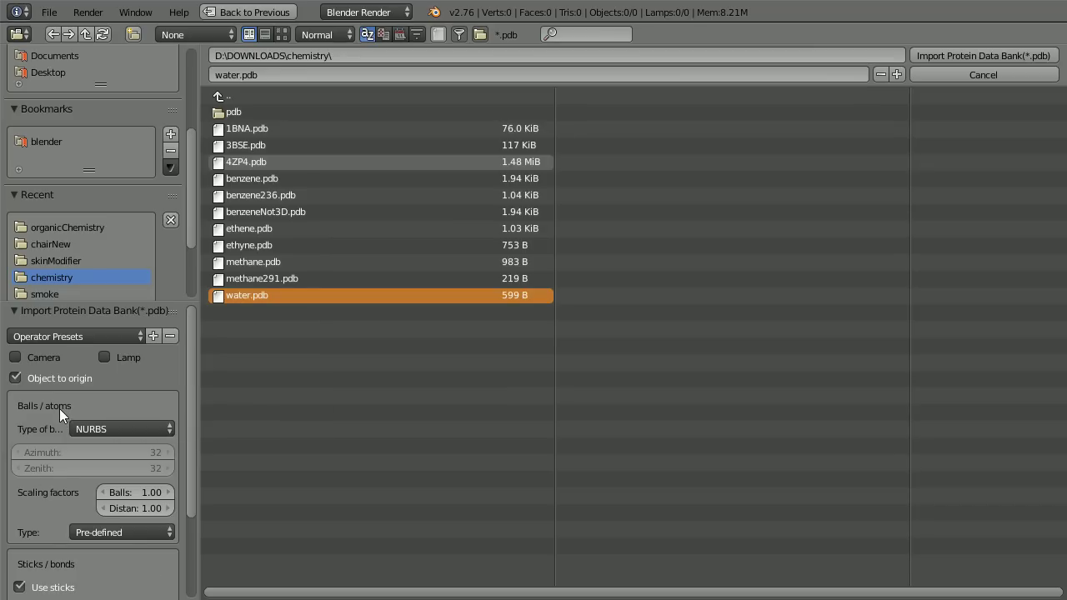
- Set the import to Mesh balls at 0.50 scale, 0.10 stick radius, with double/triple bonds shown
{"action": "left_click", "coordinate": [119, 428]}
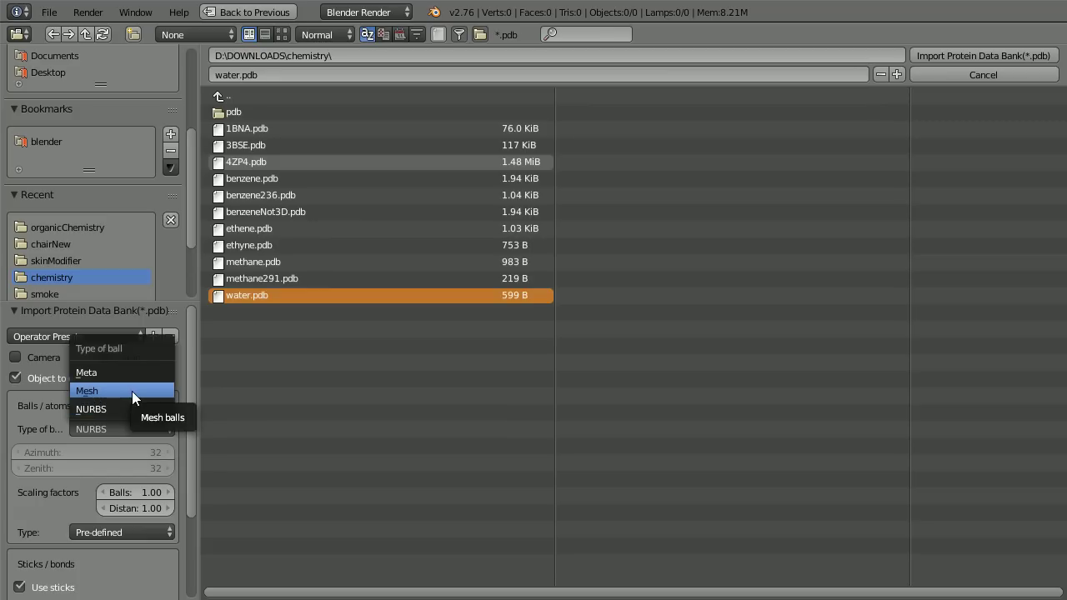
{"action": "left_click", "coordinate": [132, 391]}
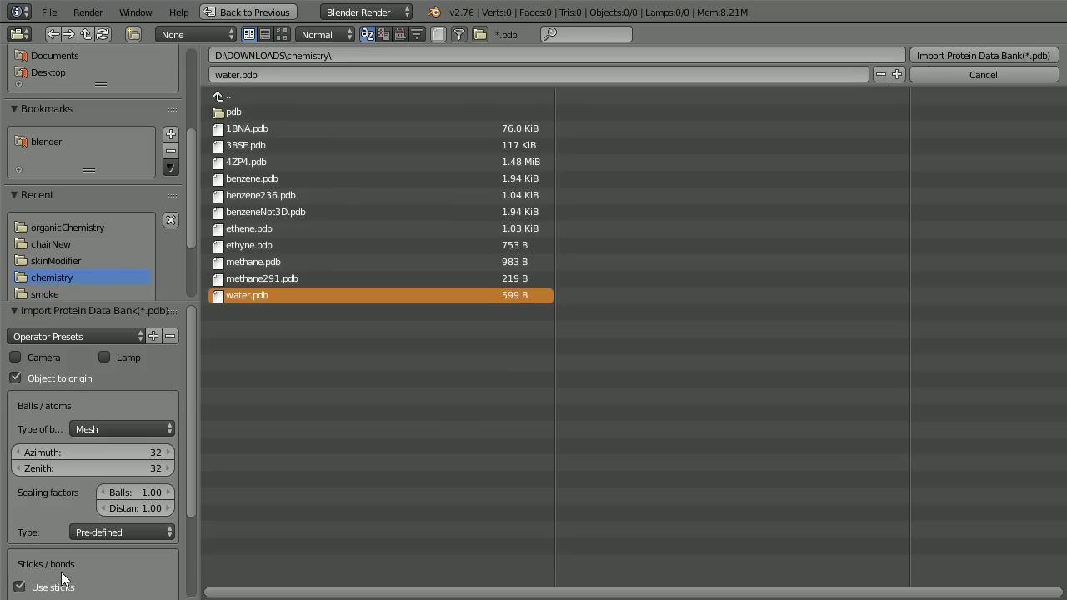
{"action": "left_click", "coordinate": [157, 494]}
{"action": "key", "text": "BackSpace"}
{"action": "type", "text": ".5"}
{"action": "key", "text": "Return"}
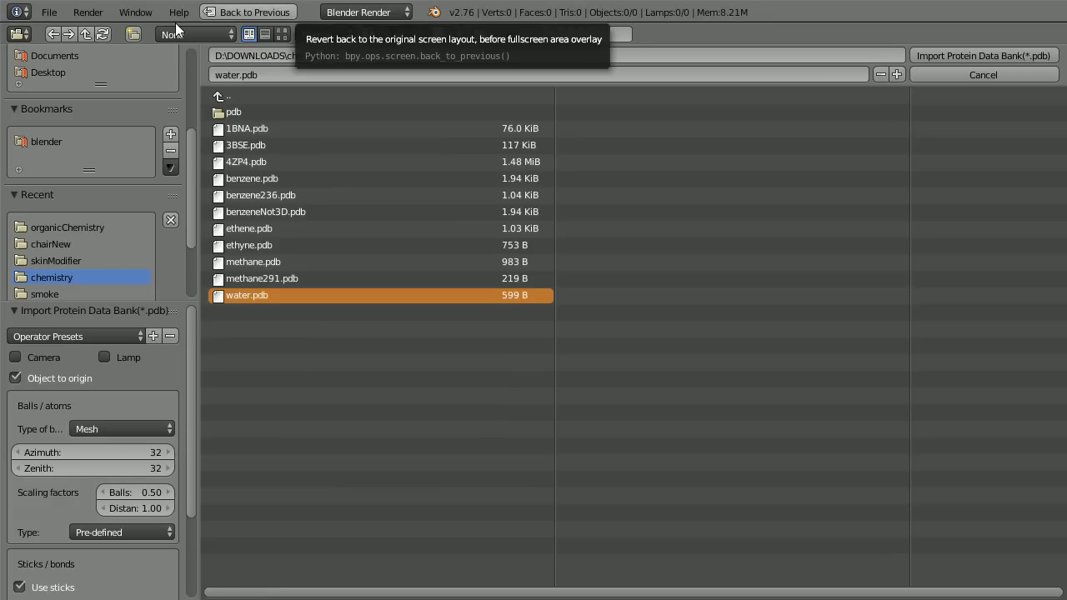
{"action": "scroll", "coordinate": [198, 406], "scroll_direction": "down", "scroll_amount": 4}
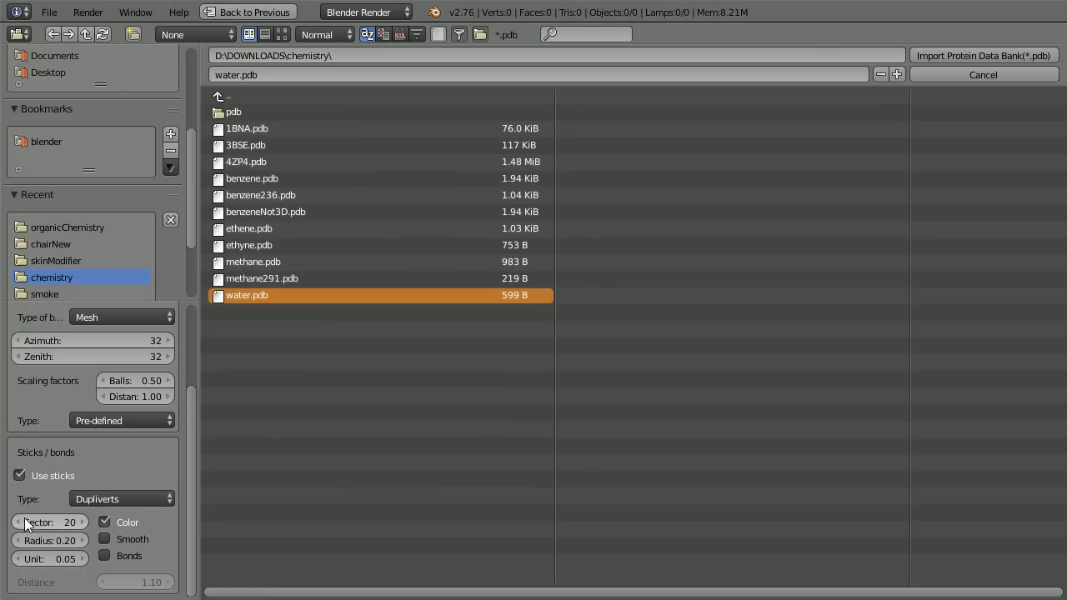
{"action": "left_click", "coordinate": [49, 540]}
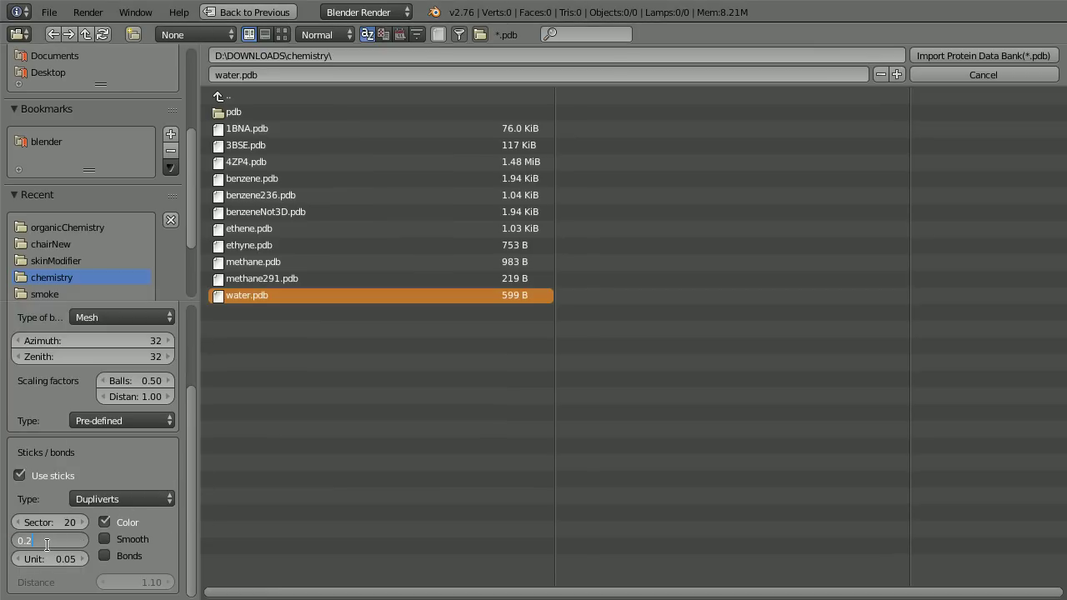
{"action": "key", "text": "Return"}
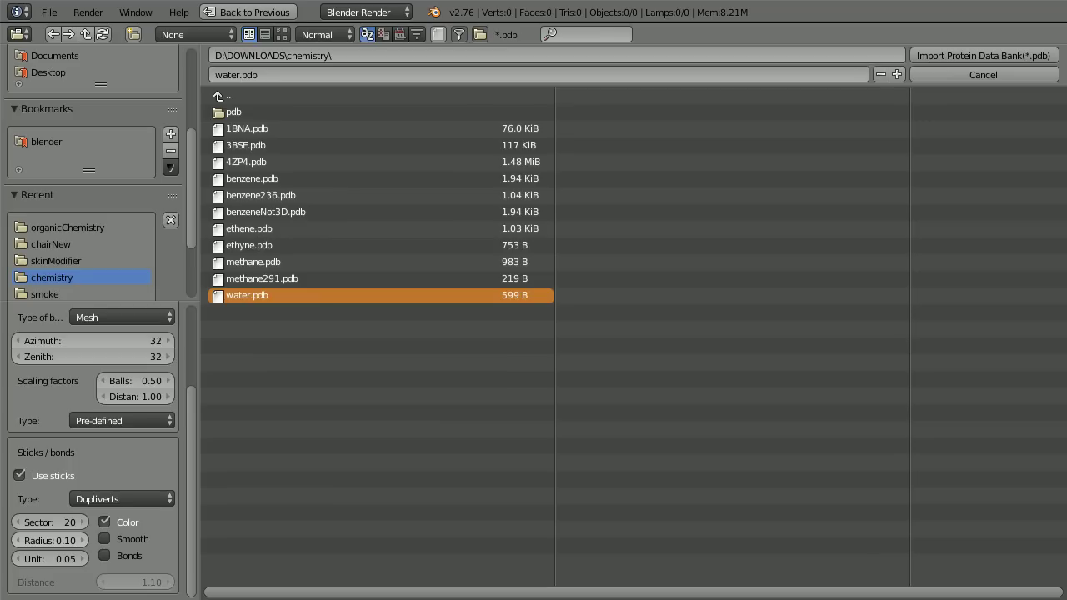
{"action": "left_click", "coordinate": [104, 556]}
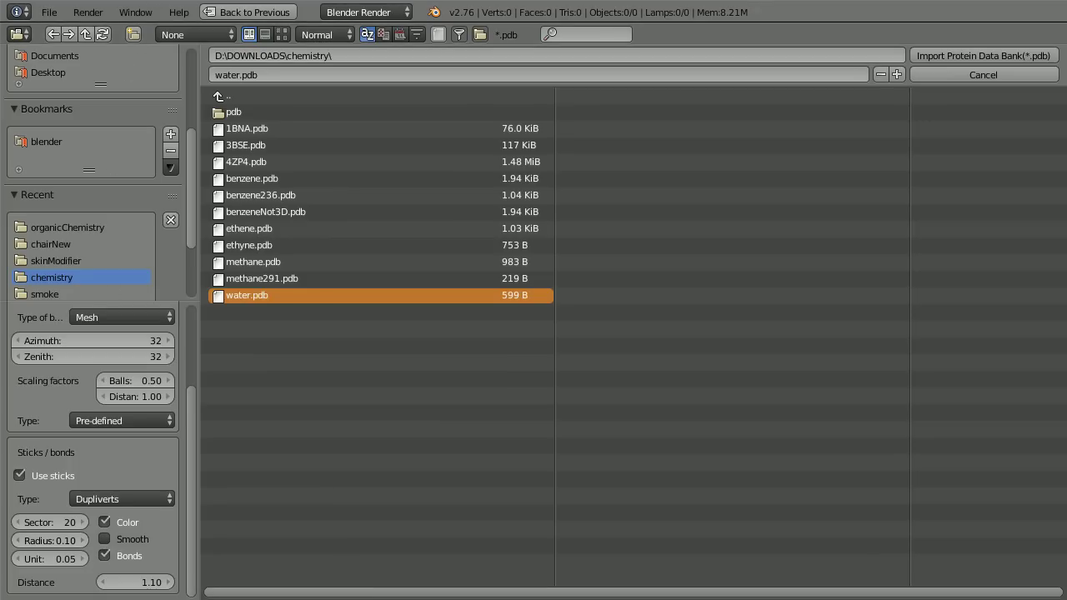
- Save these import settings as preset 'meshHalf' and import water.pdb
{"action": "left_click_drag", "start_coordinate": [193, 413], "coordinate": [185, 311]}
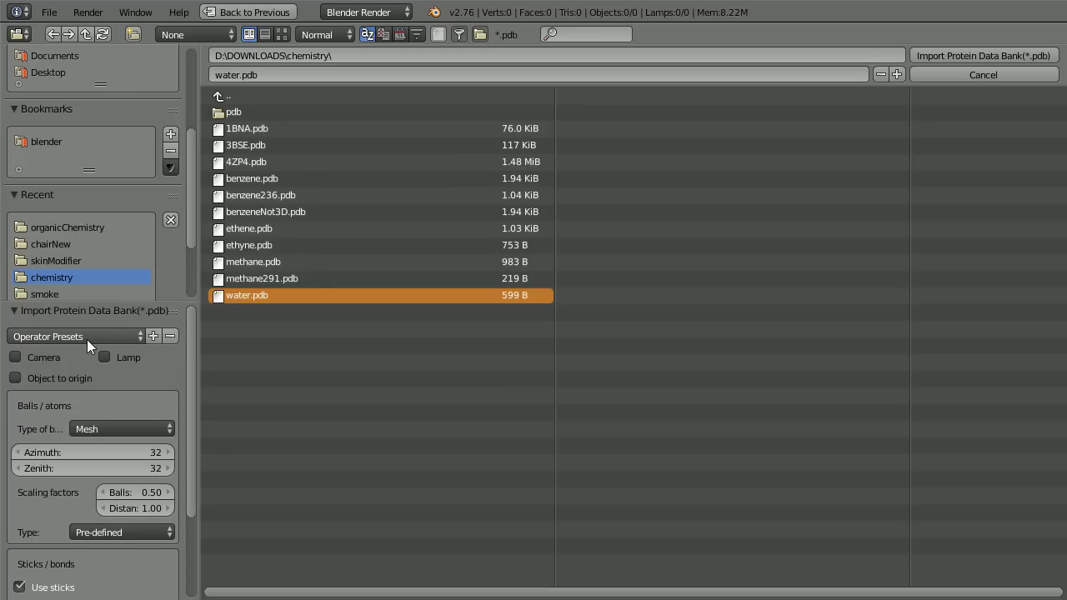
{"action": "left_click", "coordinate": [154, 336]}
{"action": "left_click", "coordinate": [174, 357]}
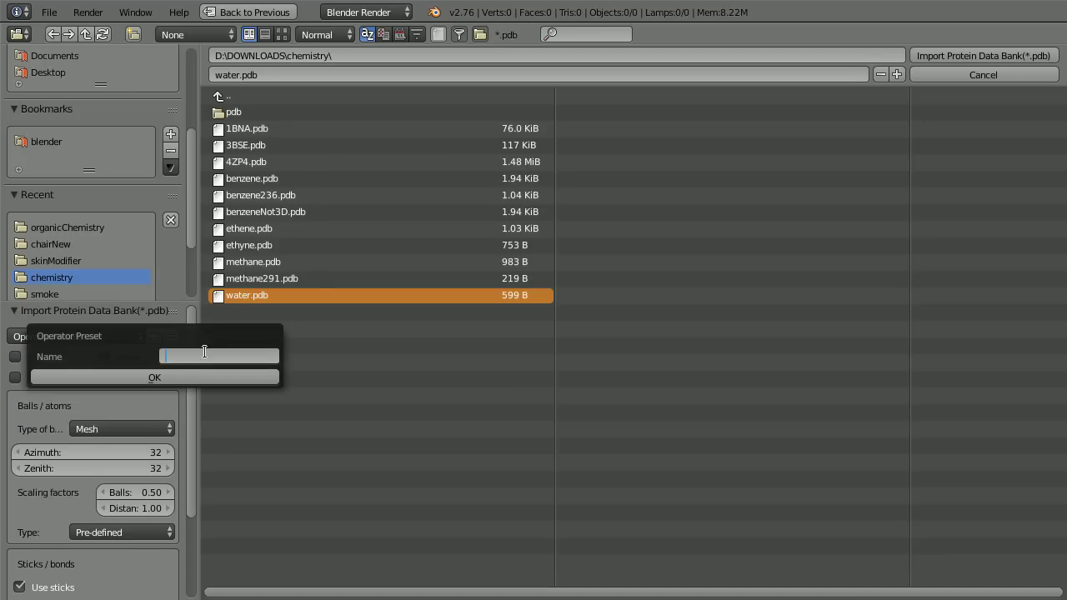
{"action": "type", "text": "meshHalf"}
{"action": "left_click", "coordinate": [212, 381]}
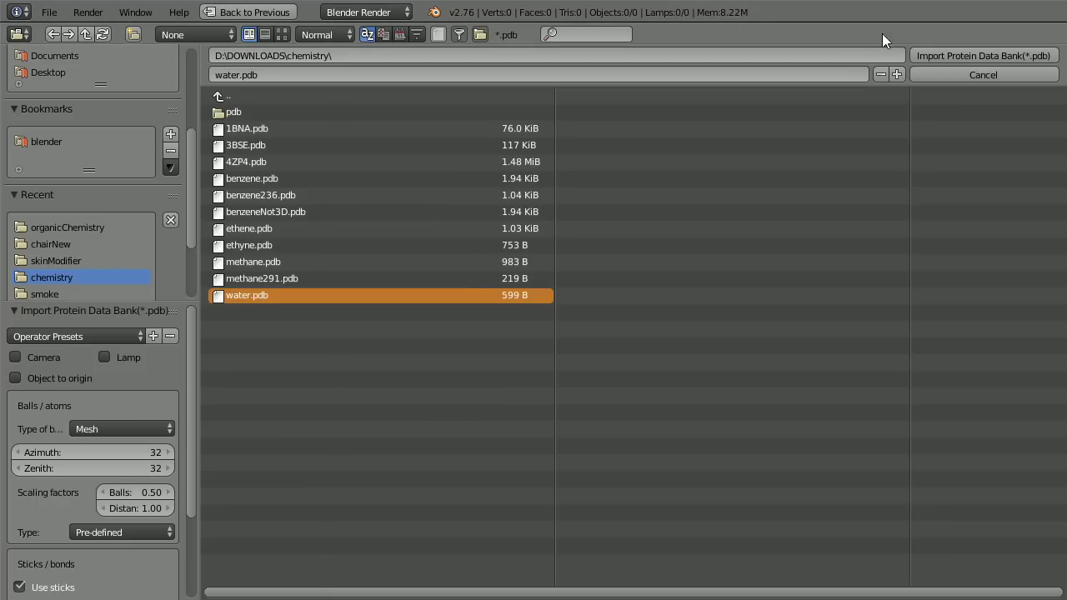
{"action": "left_click", "coordinate": [958, 56]}
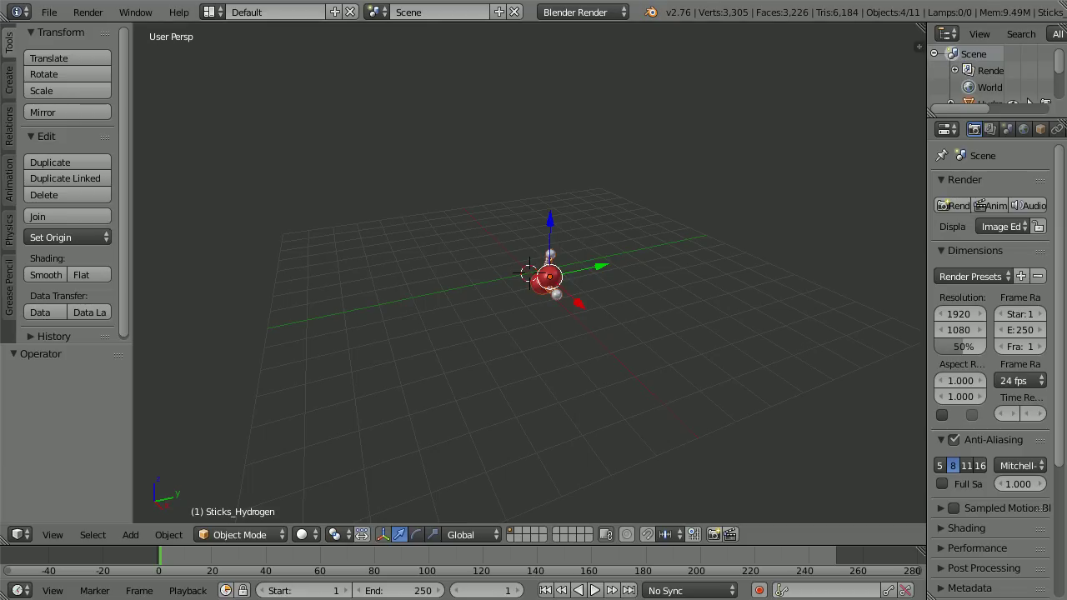
- Zoom and orbit in on the water molecule, then select all of its parts
{"action": "scroll", "coordinate": [662, 387], "scroll_direction": "up", "scroll_amount": 10}
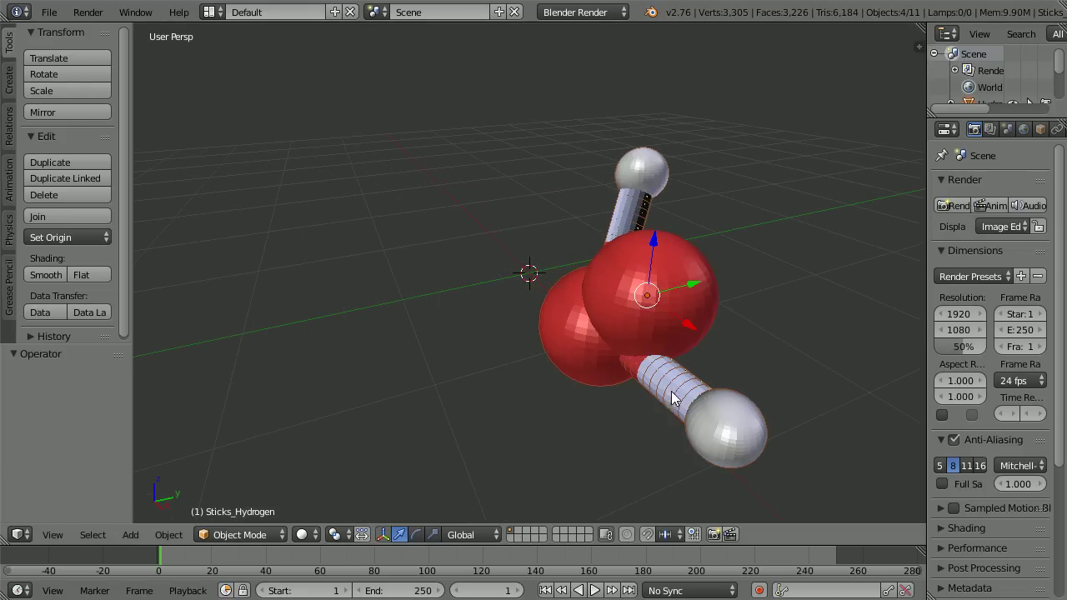
{"action": "middle_click_drag", "start_coordinate": [793, 392], "coordinate": [675, 284]}
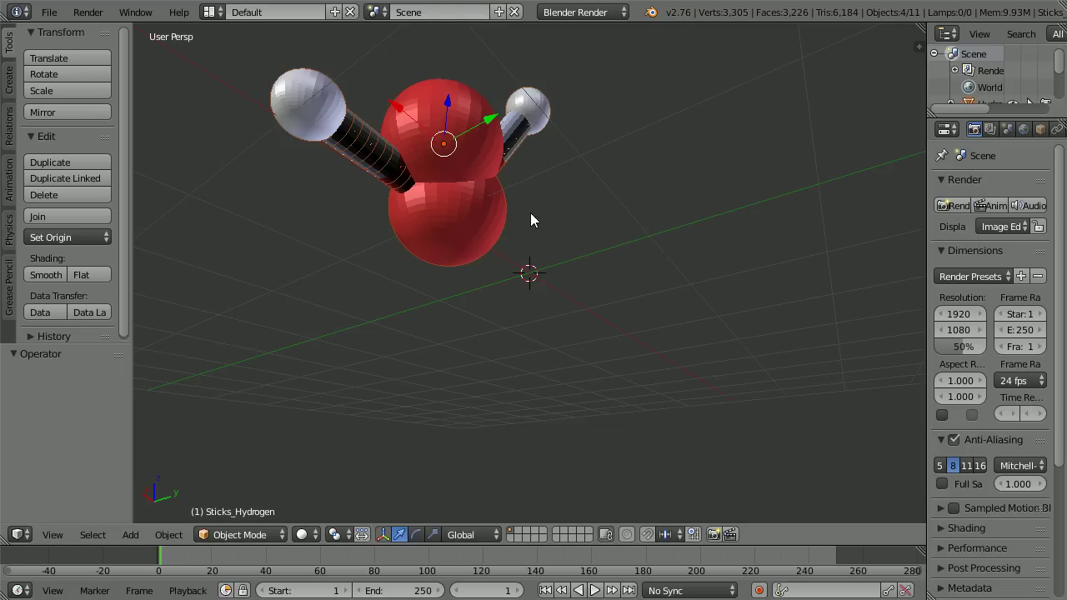
{"action": "key", "text": "a"}
{"action": "key", "text": "a"}
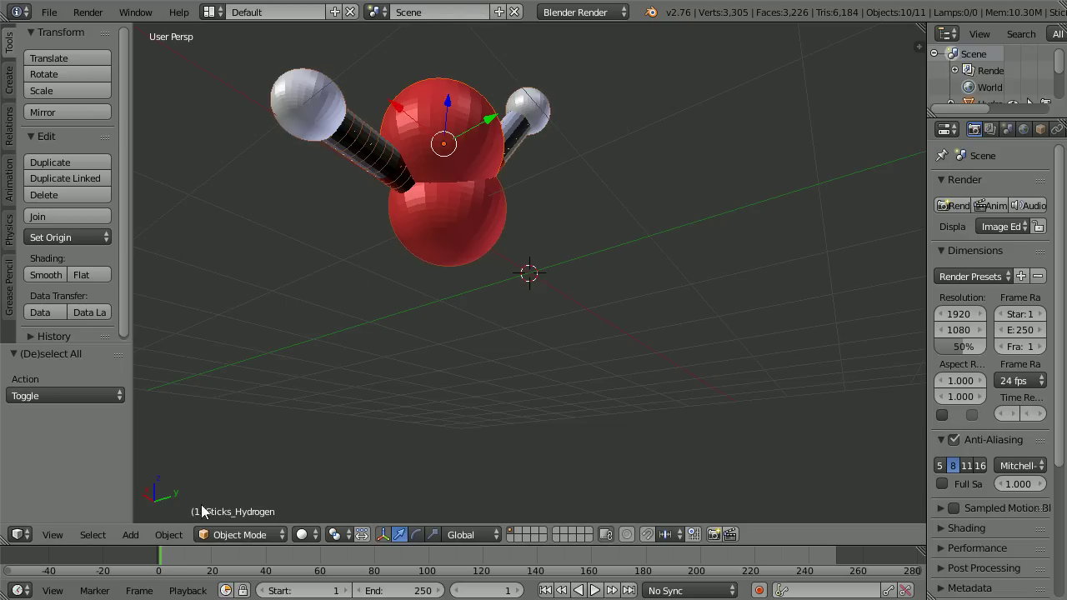
- Apply Make Duplicates Real so the bond sticks become real objects, 93 in total
{"action": "left_click", "coordinate": [154, 535]}
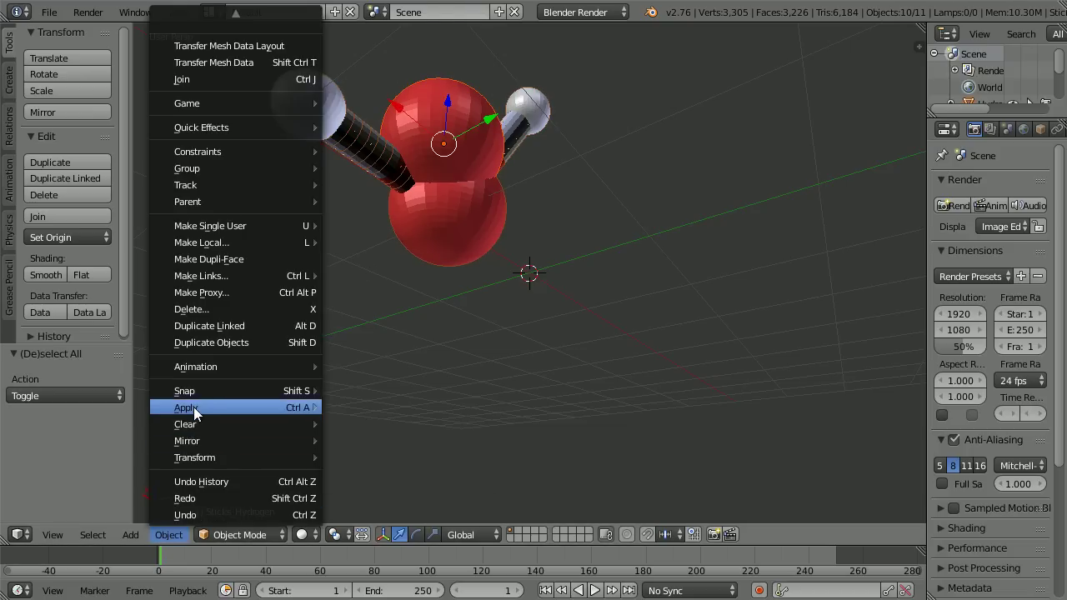
{"action": "mouse_move", "coordinate": [240, 407]}
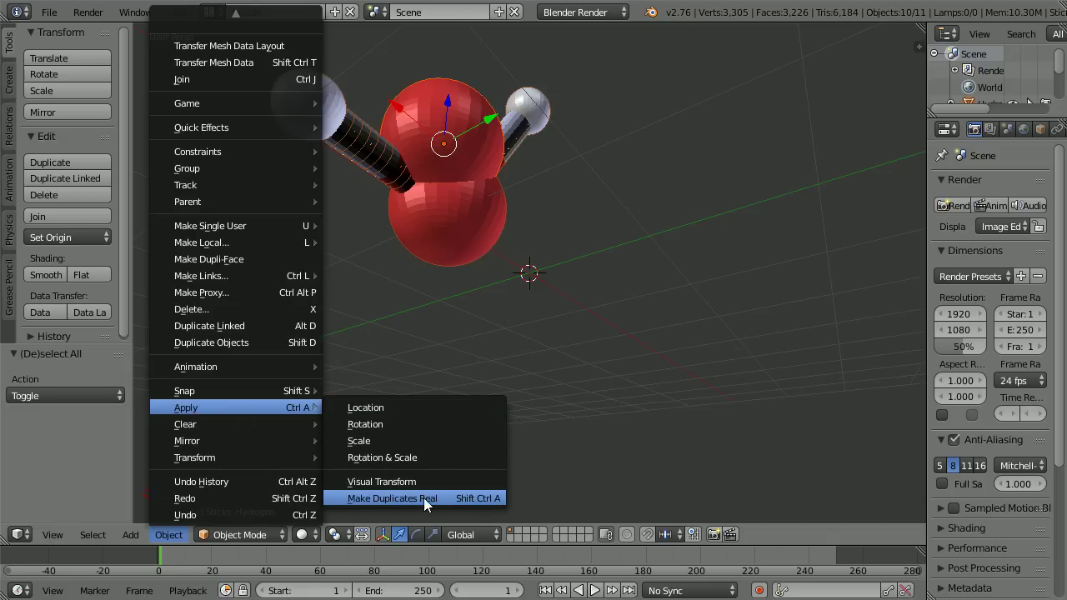
{"action": "left_click", "coordinate": [454, 496]}
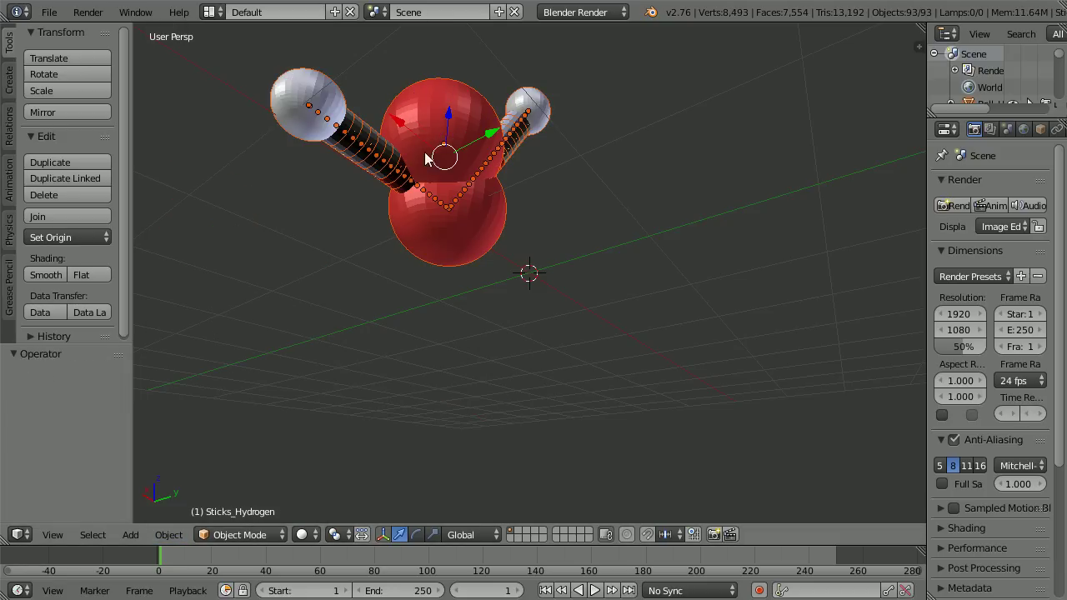
- Delete the stray upper oxygen ball and the middle hydrogen ball
{"action": "right_click", "coordinate": [482, 116]}
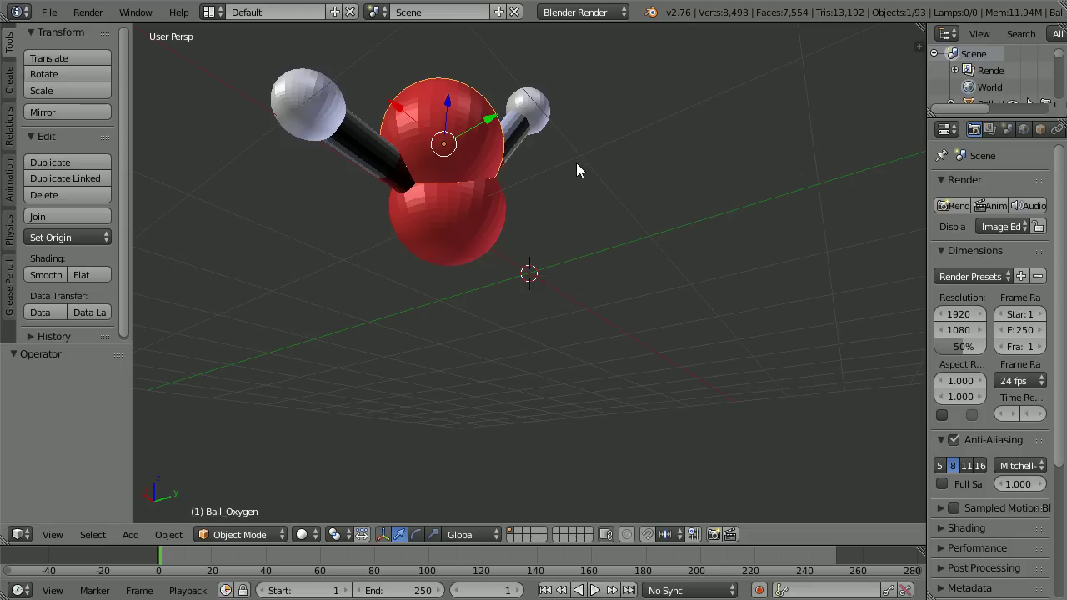
{"action": "key", "text": "x"}
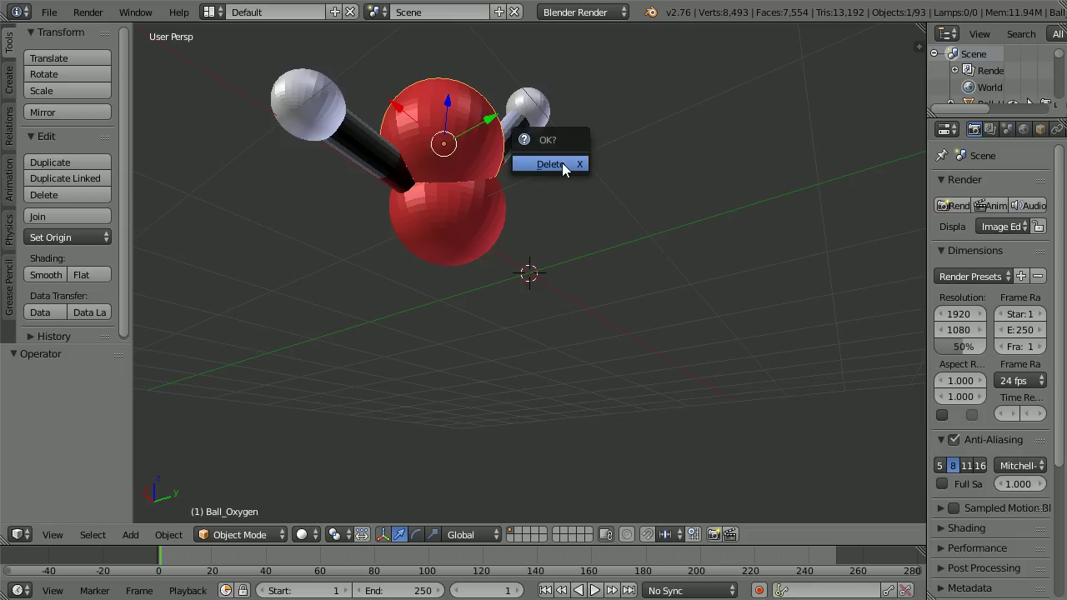
{"action": "left_click", "coordinate": [562, 163]}
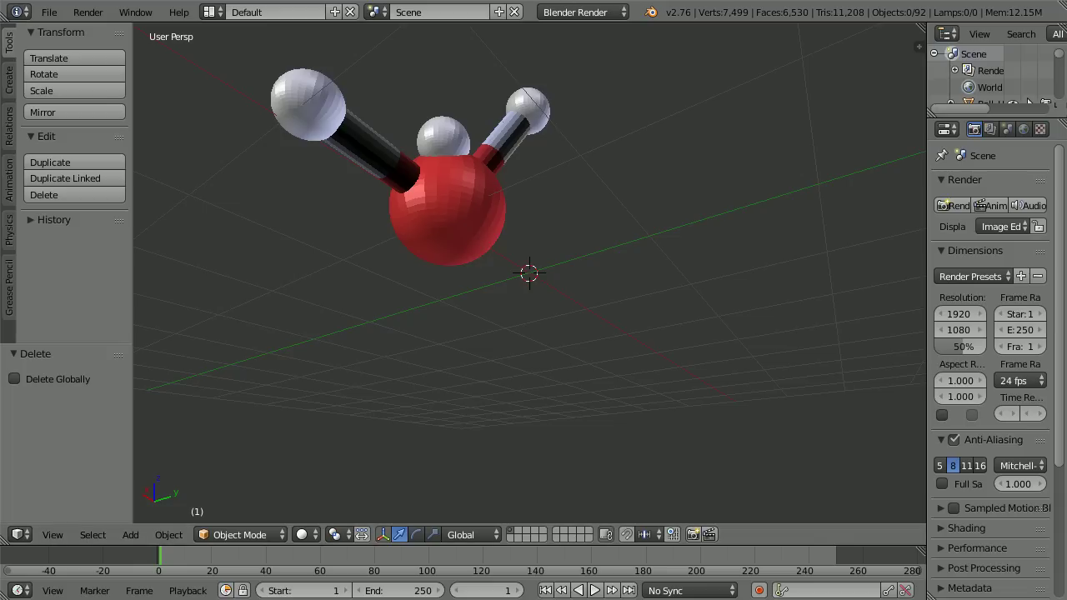
{"action": "right_click", "coordinate": [441, 139]}
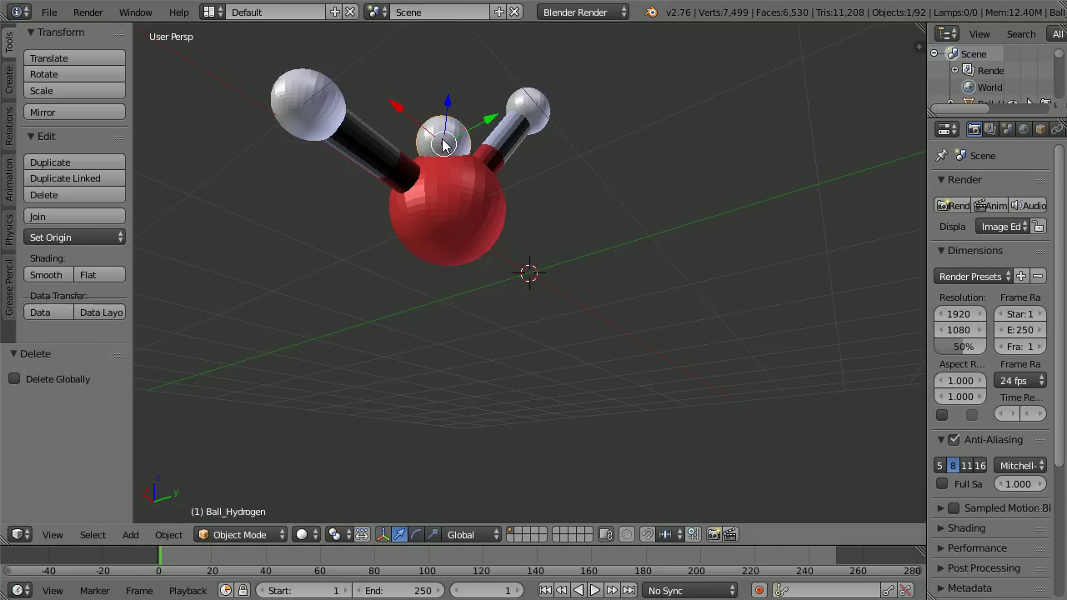
{"action": "key", "text": "x"}
{"action": "left_click", "coordinate": [467, 98]}
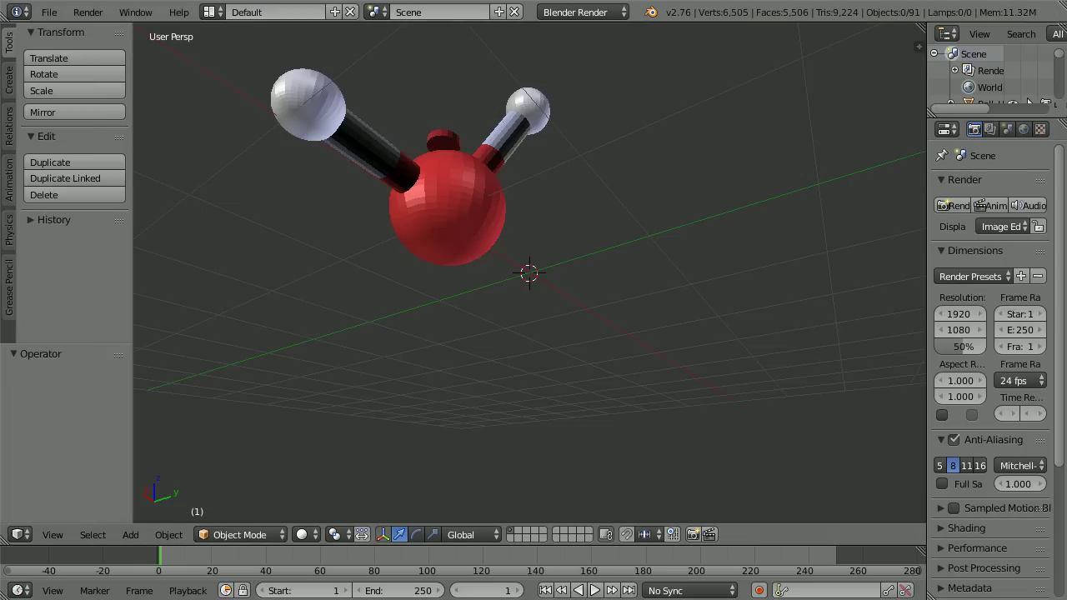
- Delete the leftover red stick cup, stick pieces, stub and small ring, leaving 87 objects
{"action": "right_click", "coordinate": [444, 140]}
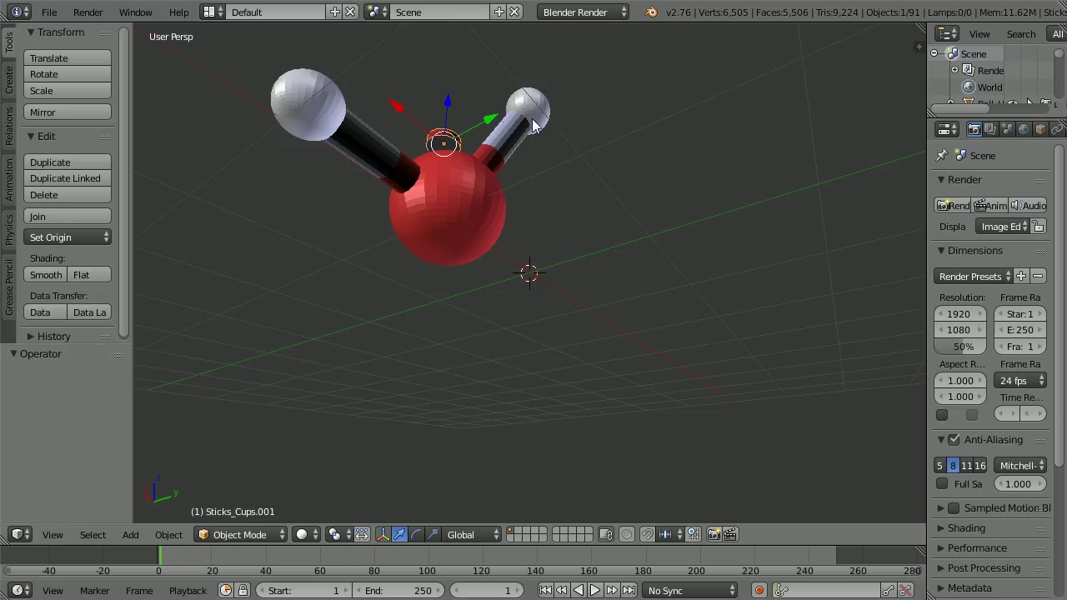
{"action": "key", "text": "x"}
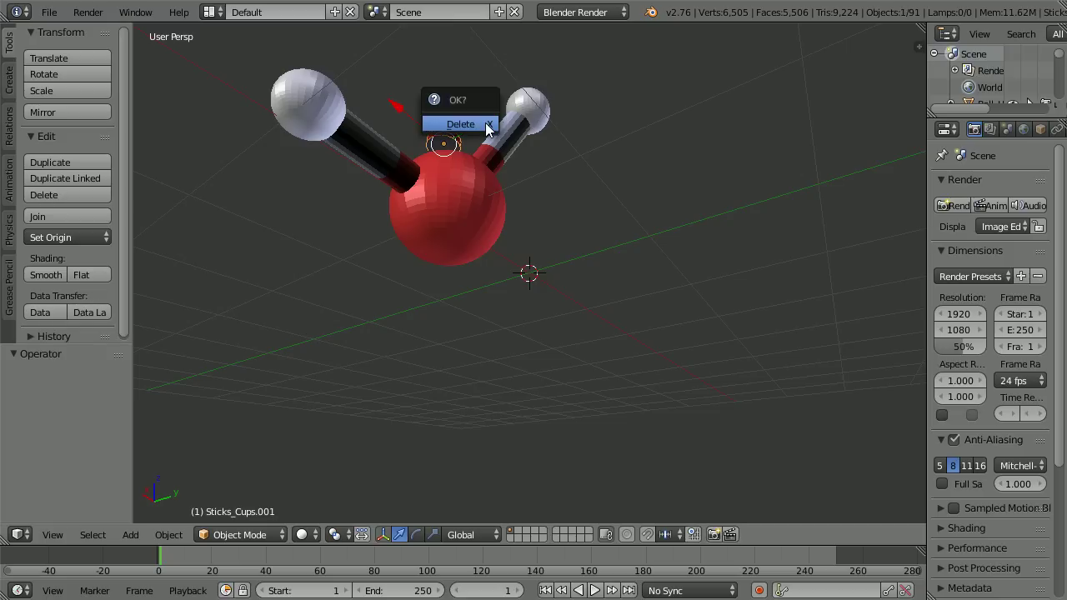
{"action": "left_click", "coordinate": [478, 123]}
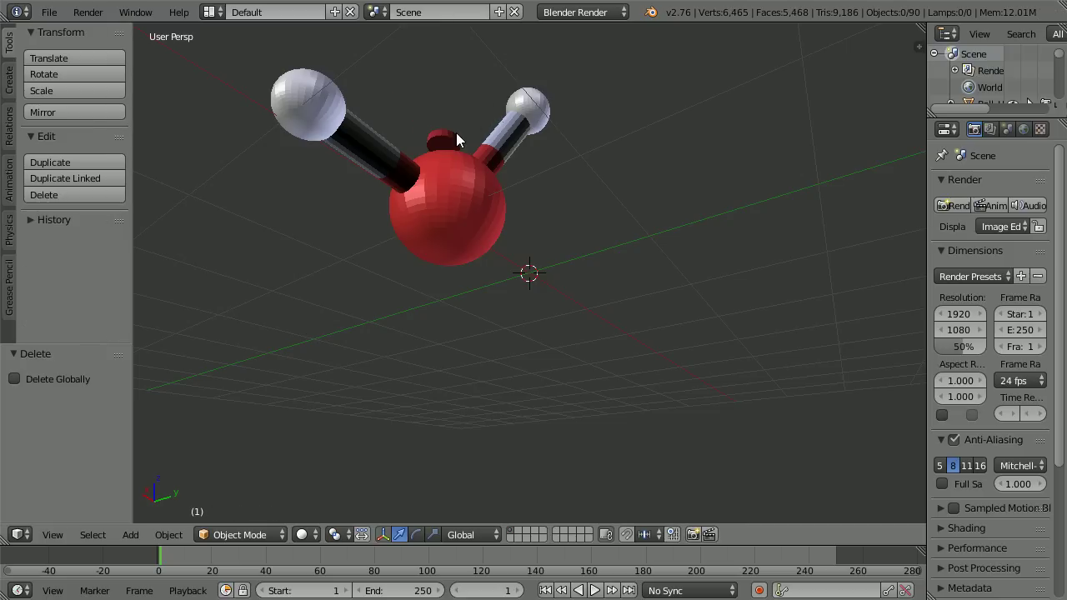
{"action": "key", "text": "x"}
{"action": "left_click", "coordinate": [477, 89]}
{"action": "right_click", "coordinate": [452, 135]}
{"action": "key", "text": "x"}
{"action": "left_click", "coordinate": [447, 106]}
{"action": "right_click", "coordinate": [444, 139]}
{"action": "key", "text": "x"}
{"action": "left_click", "coordinate": [458, 93]}
- Select all 87 molecule parts and join them into one object
{"action": "right_click", "coordinate": [296, 108]}
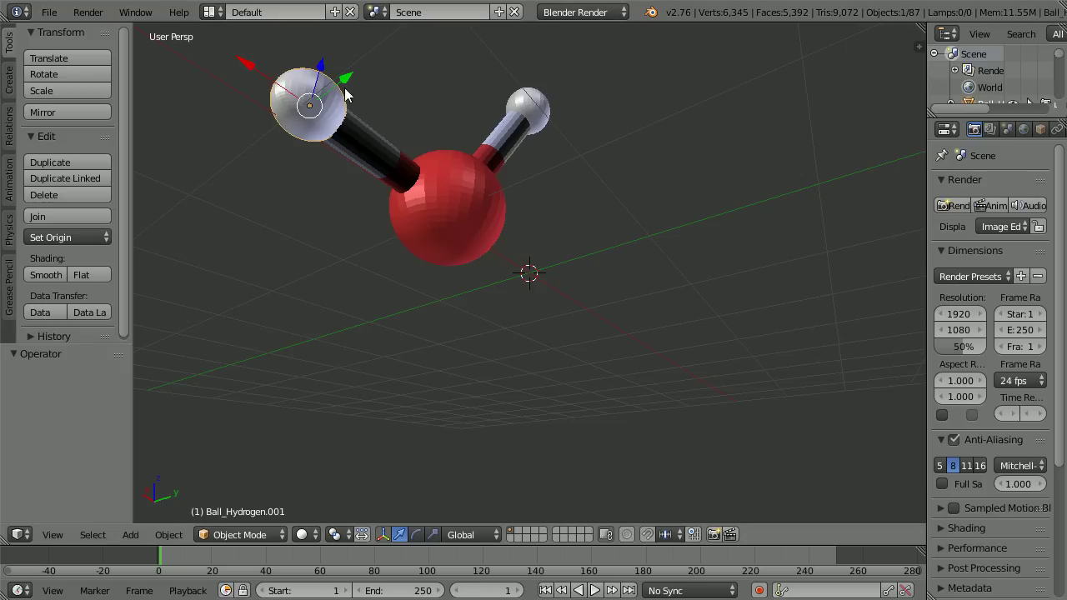
{"action": "key", "text": "a"}
{"action": "key", "text": "a"}
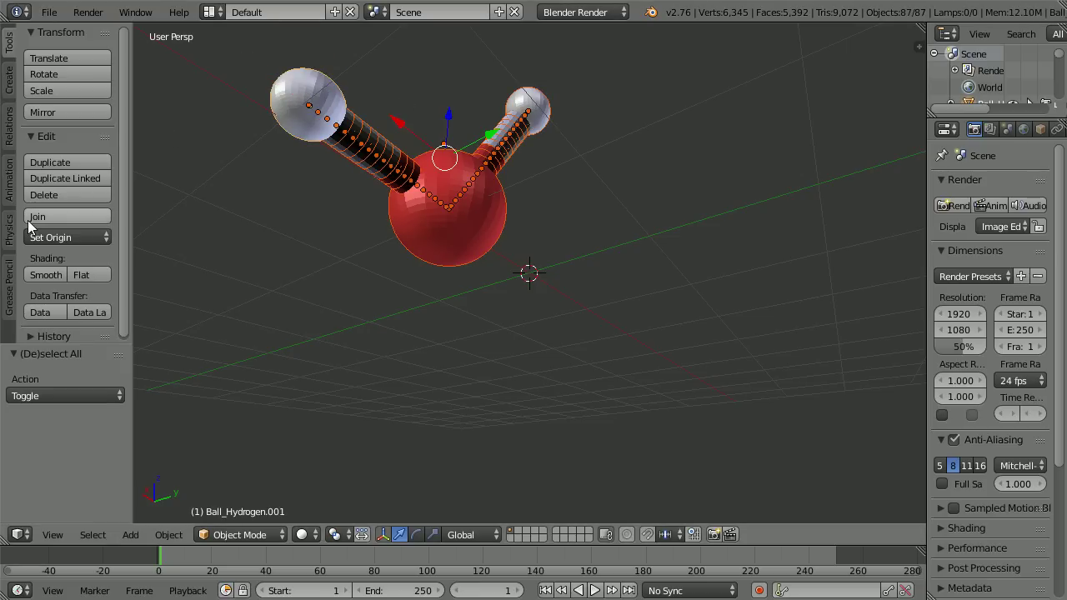
{"action": "left_click", "coordinate": [72, 215]}
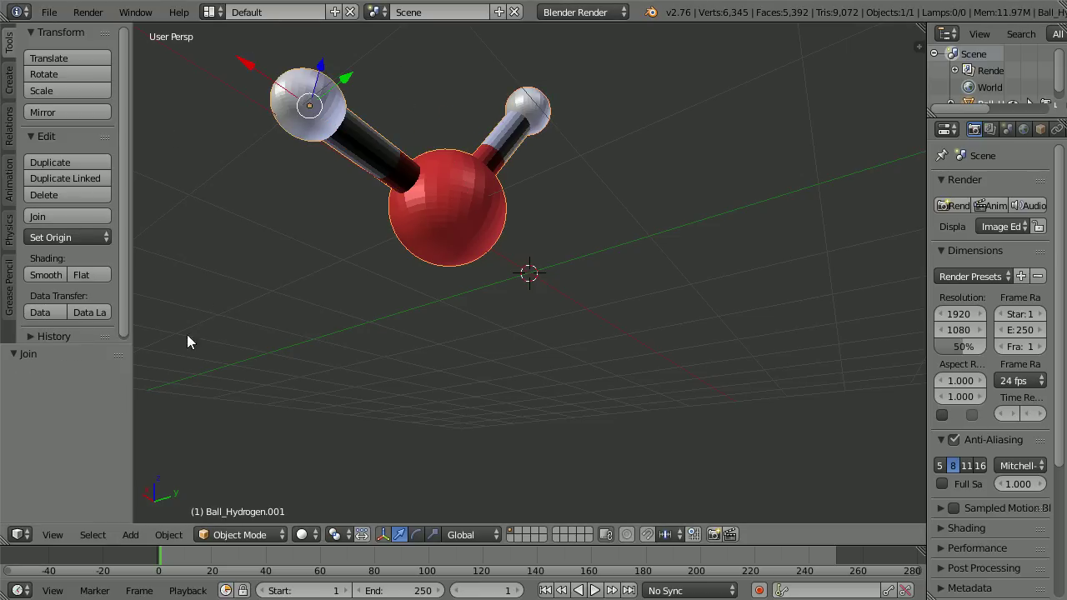
- Remove the 2362 duplicate vertices in Edit Mode, then return to Object Mode
{"action": "left_click", "coordinate": [244, 534]}
{"action": "left_click", "coordinate": [248, 498]}
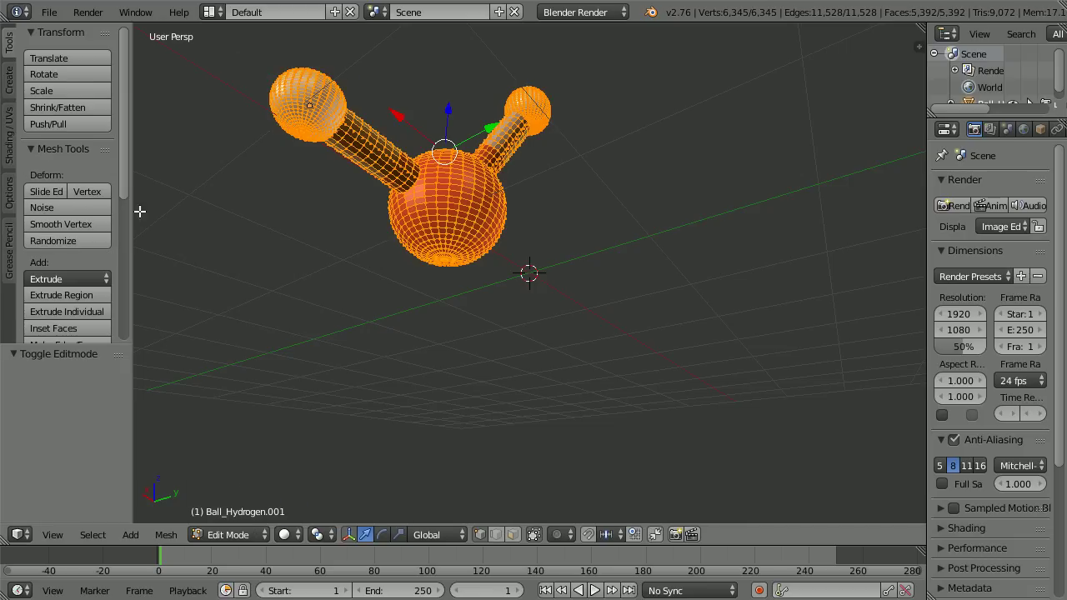
{"action": "left_click_drag", "start_coordinate": [120, 154], "coordinate": [82, 310]}
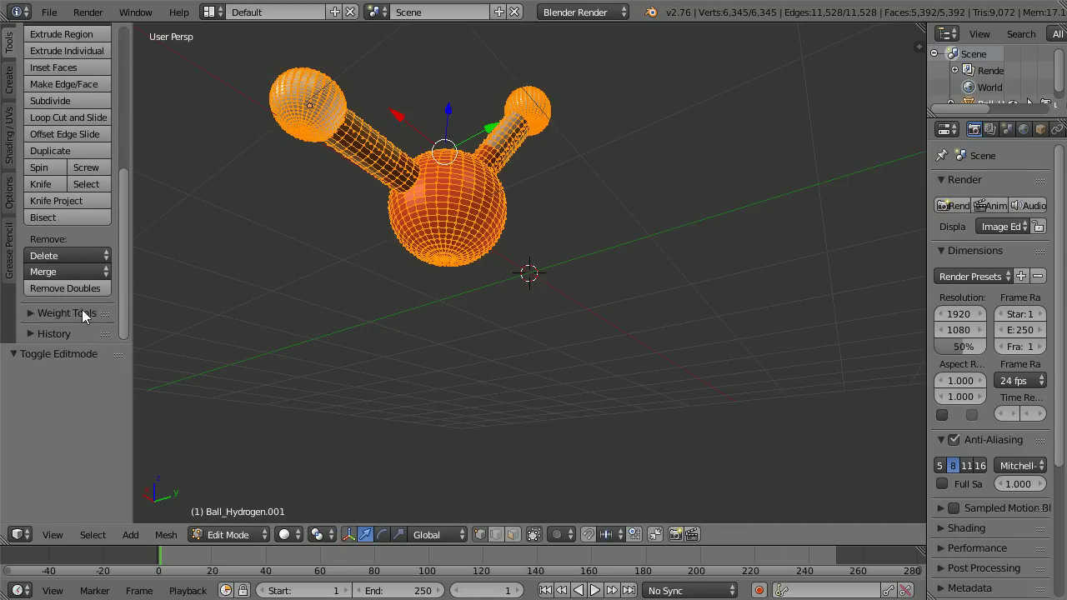
{"action": "left_click", "coordinate": [109, 287]}
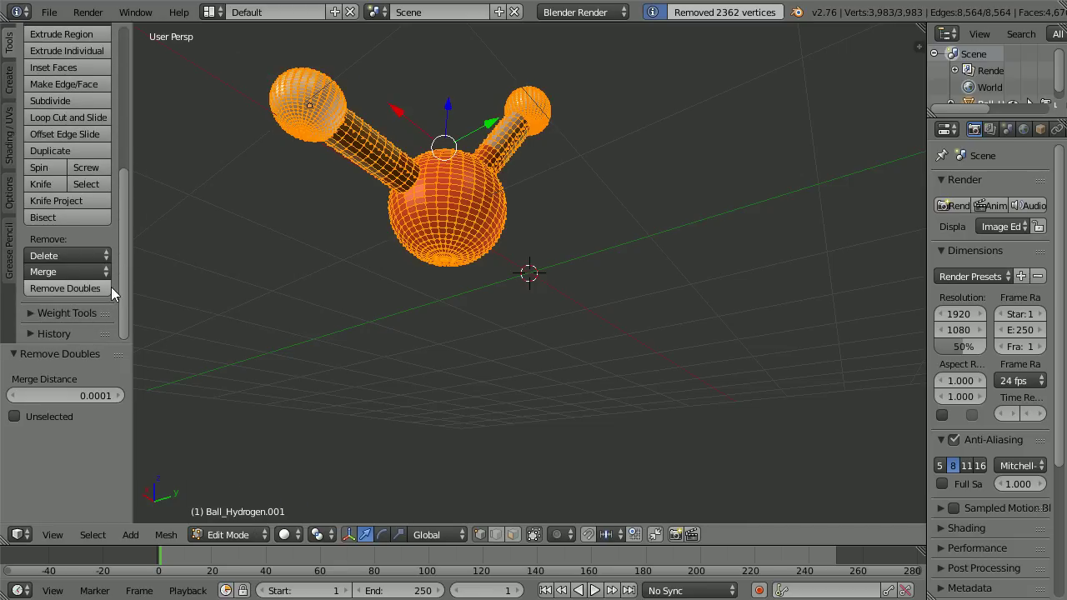
{"action": "left_click", "coordinate": [232, 534]}
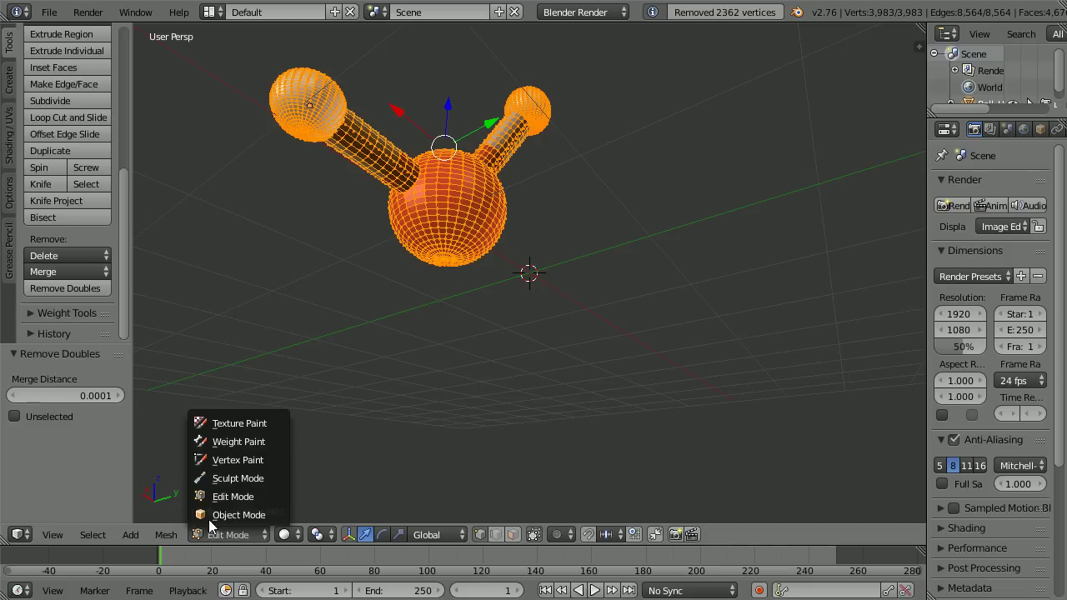
{"action": "left_click", "coordinate": [259, 516]}
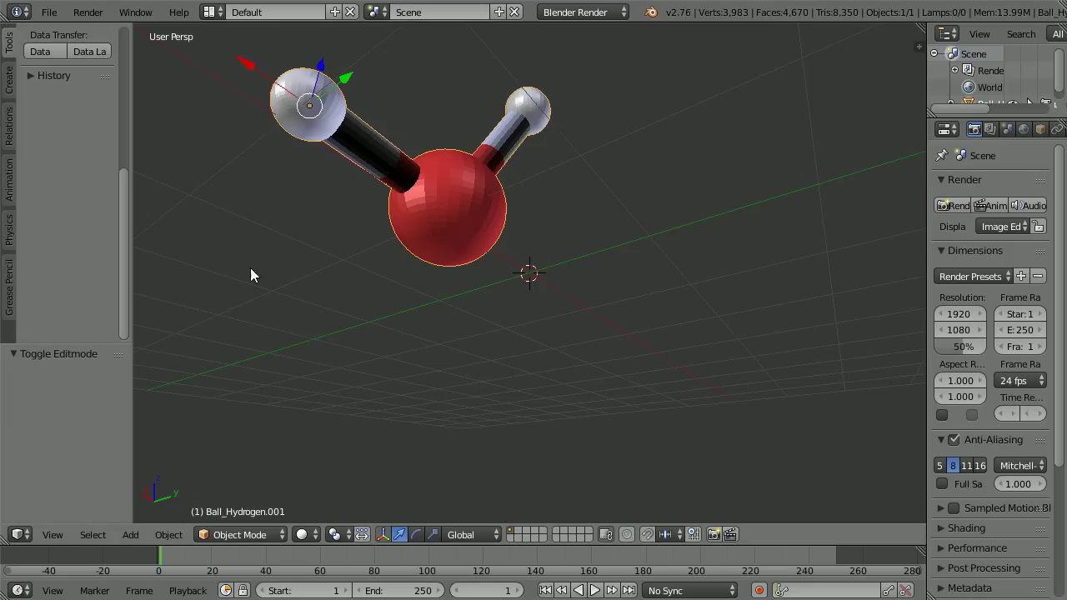
- Set the molecule's origin to the 3D cursor and move its geometry onto that origin
{"action": "left_click", "coordinate": [165, 536]}
{"action": "mouse_move", "coordinate": [190, 460]}
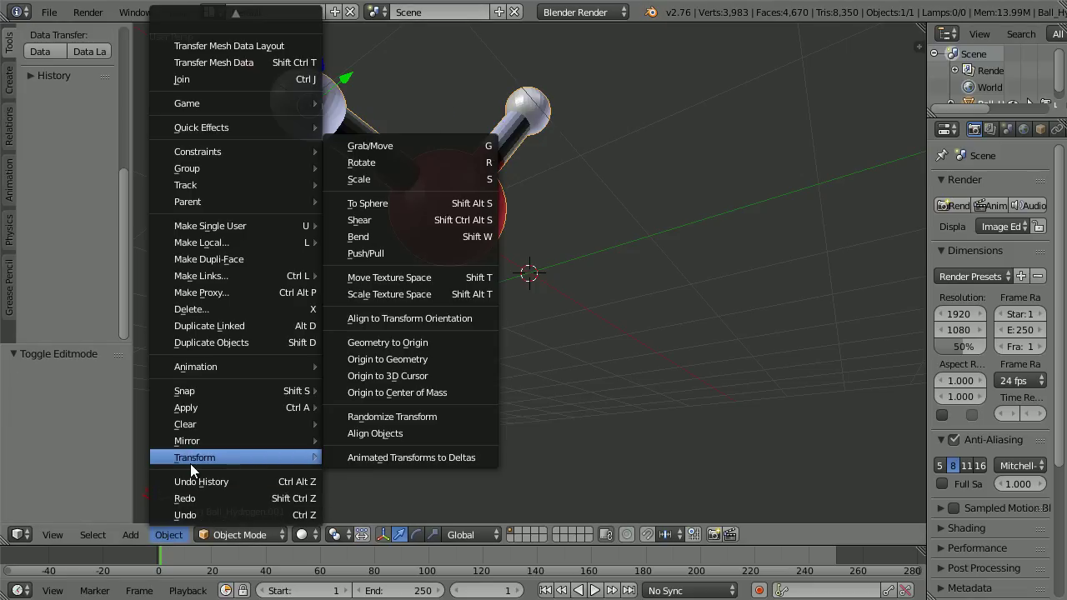
{"action": "left_click", "coordinate": [444, 381]}
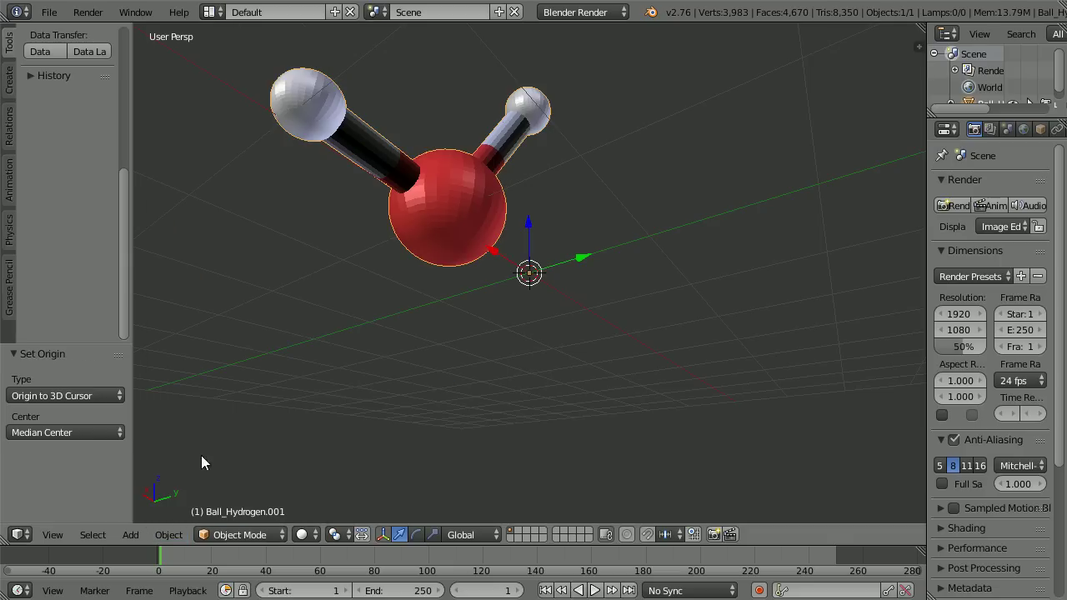
{"action": "left_click", "coordinate": [173, 535]}
{"action": "mouse_move", "coordinate": [188, 457]}
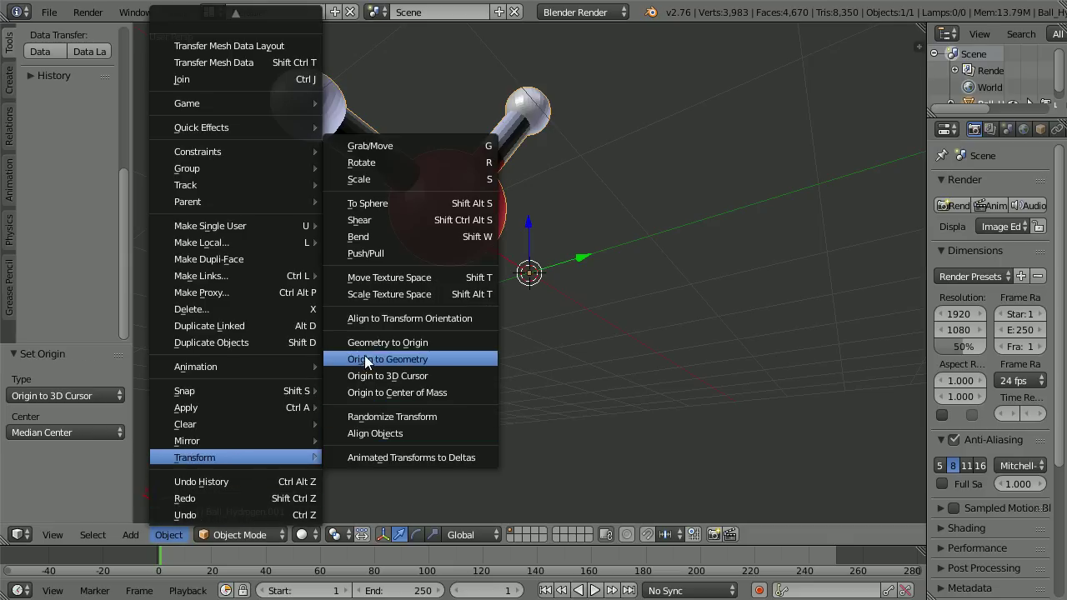
{"action": "left_click", "coordinate": [452, 343]}
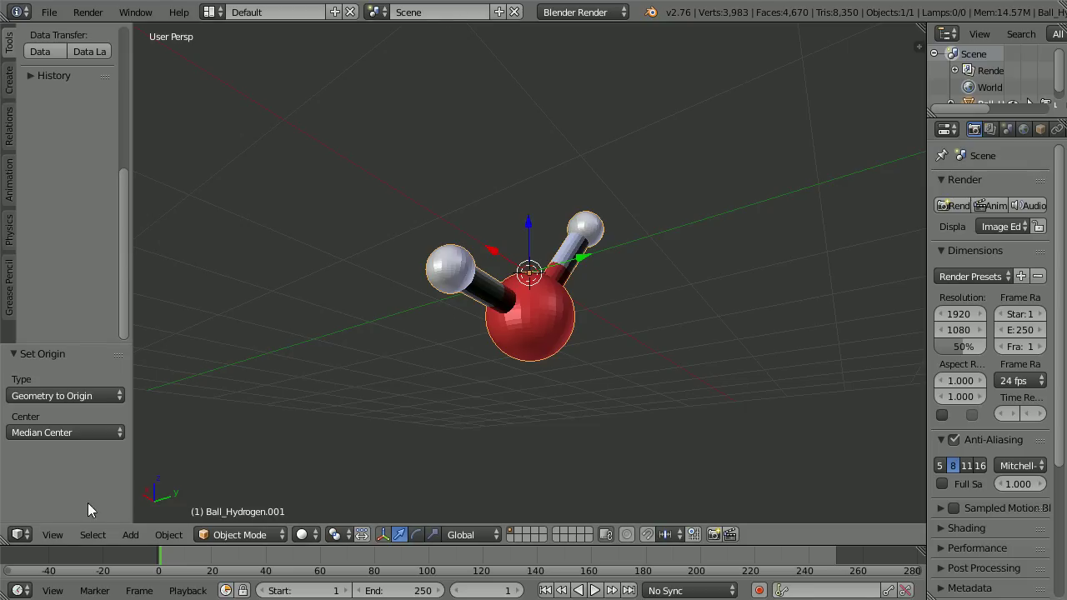
{"action": "left_click", "coordinate": [50, 536]}
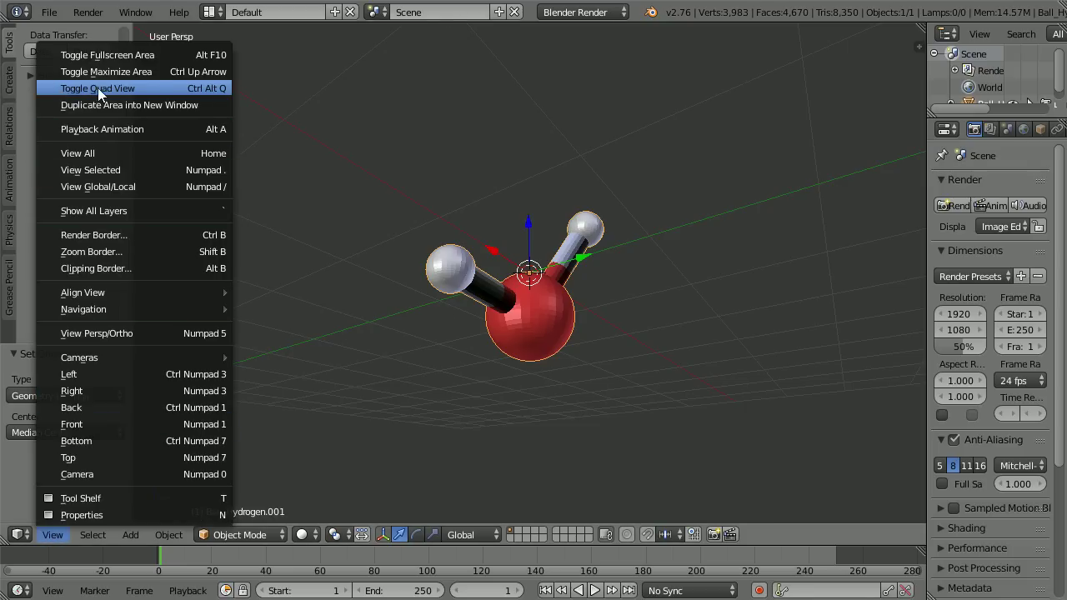
- Switch to Quad View and rotate the molecule 145.79°, 16.5° and 21.641° to stand upright
{"action": "left_click", "coordinate": [150, 88]}
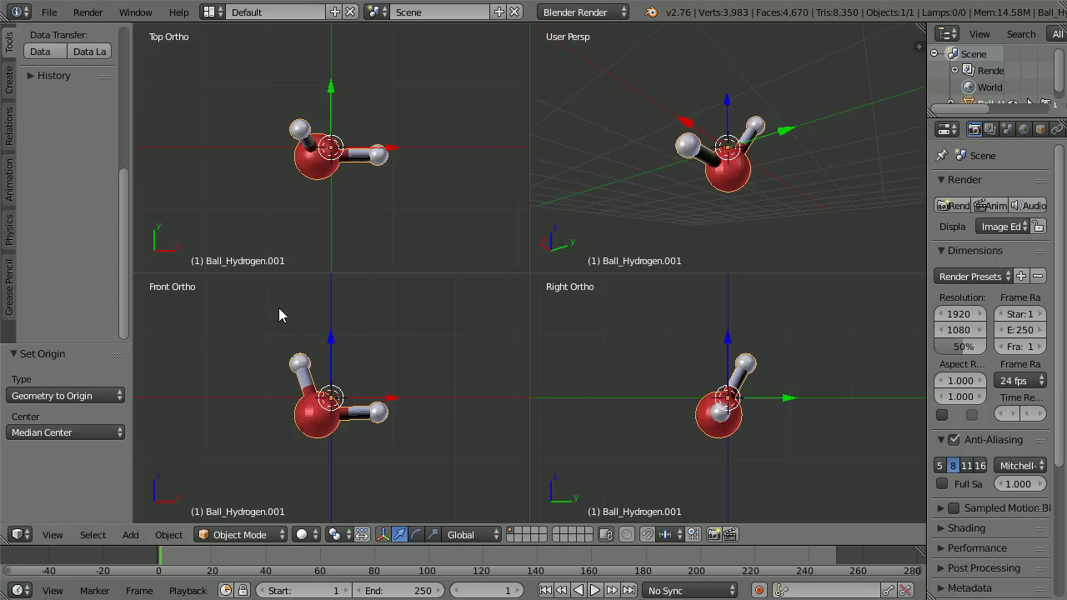
{"action": "key", "text": "r"}
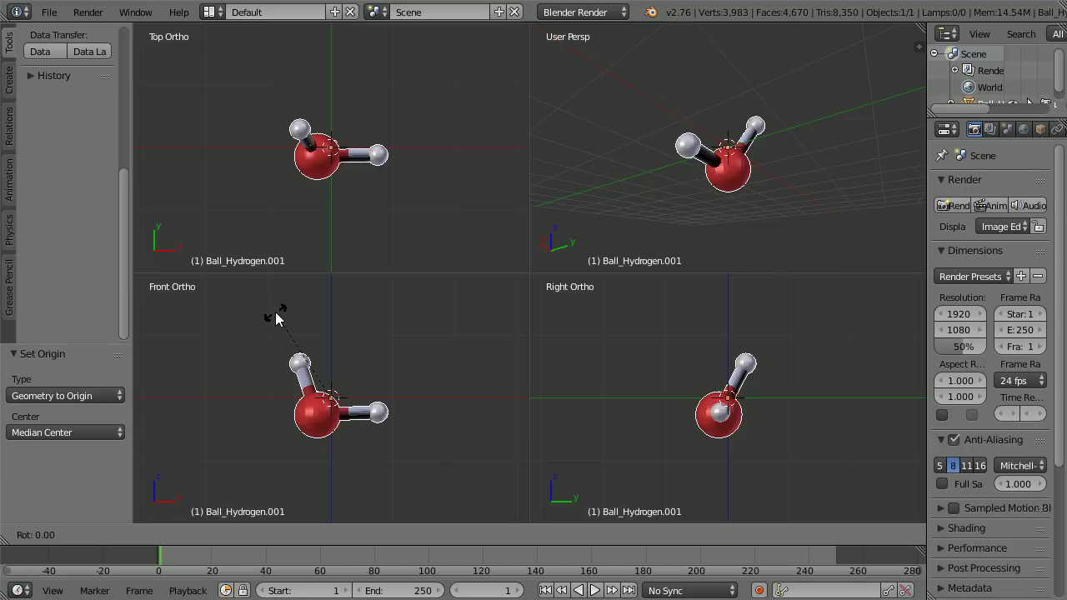
{"action": "left_click", "coordinate": [406, 434]}
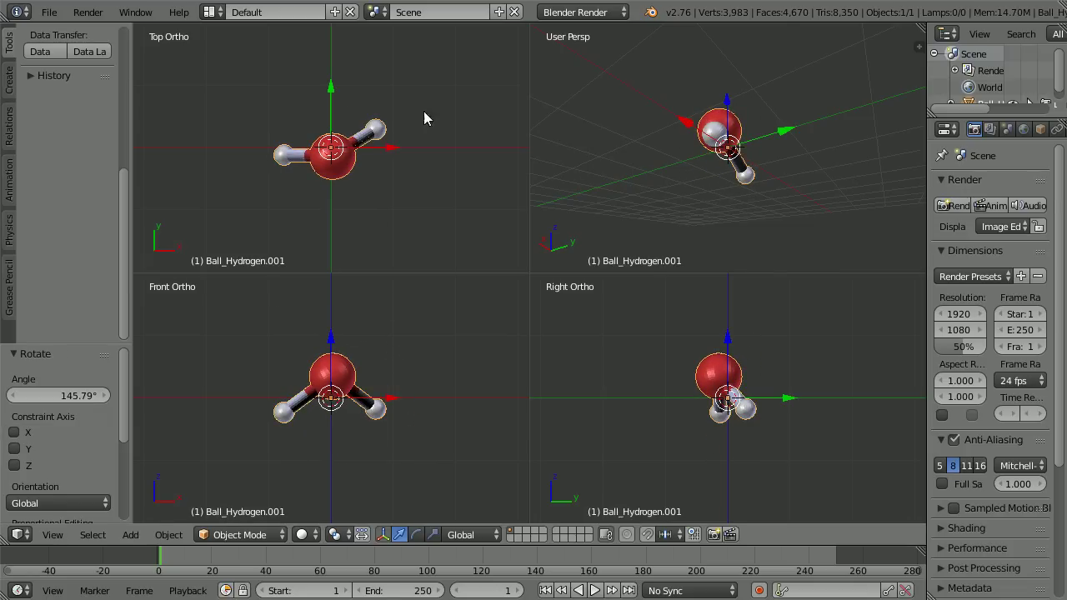
{"action": "key", "text": "r"}
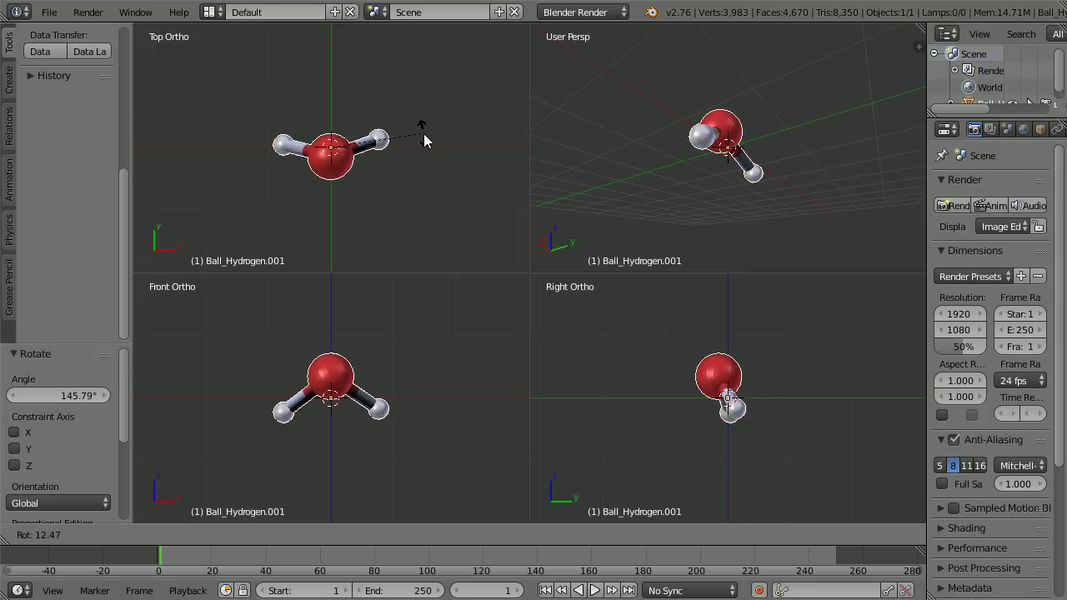
{"action": "left_click", "coordinate": [424, 147]}
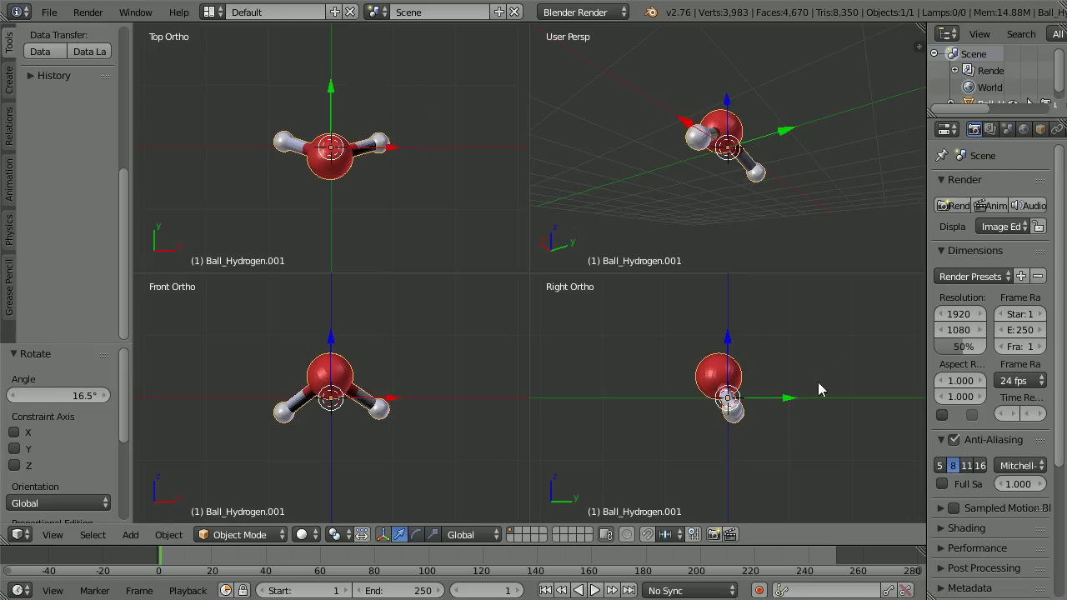
{"action": "key", "text": "r"}
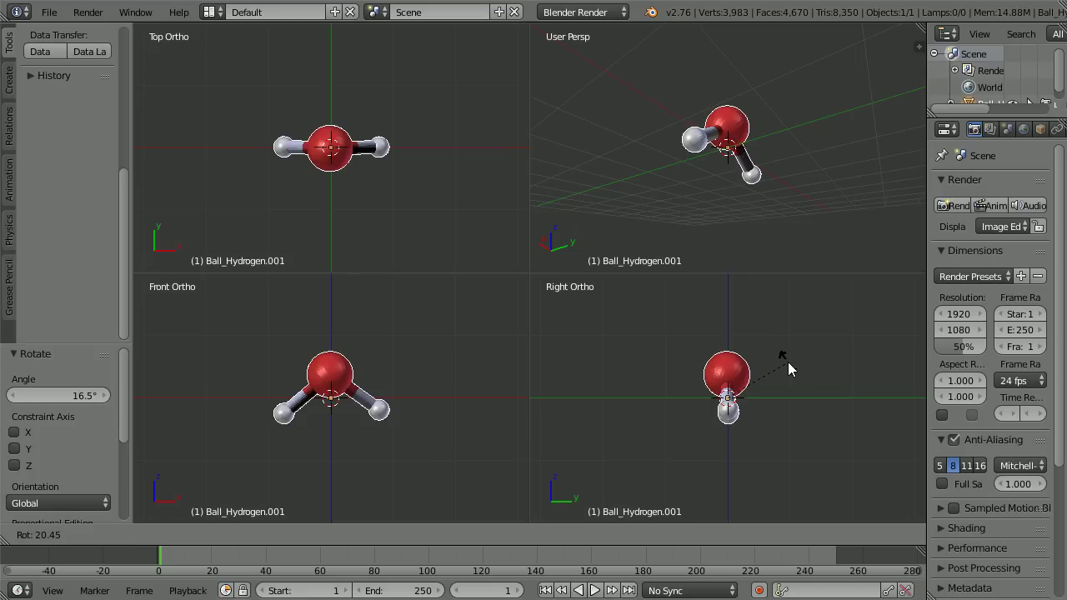
{"action": "left_click", "coordinate": [788, 363]}
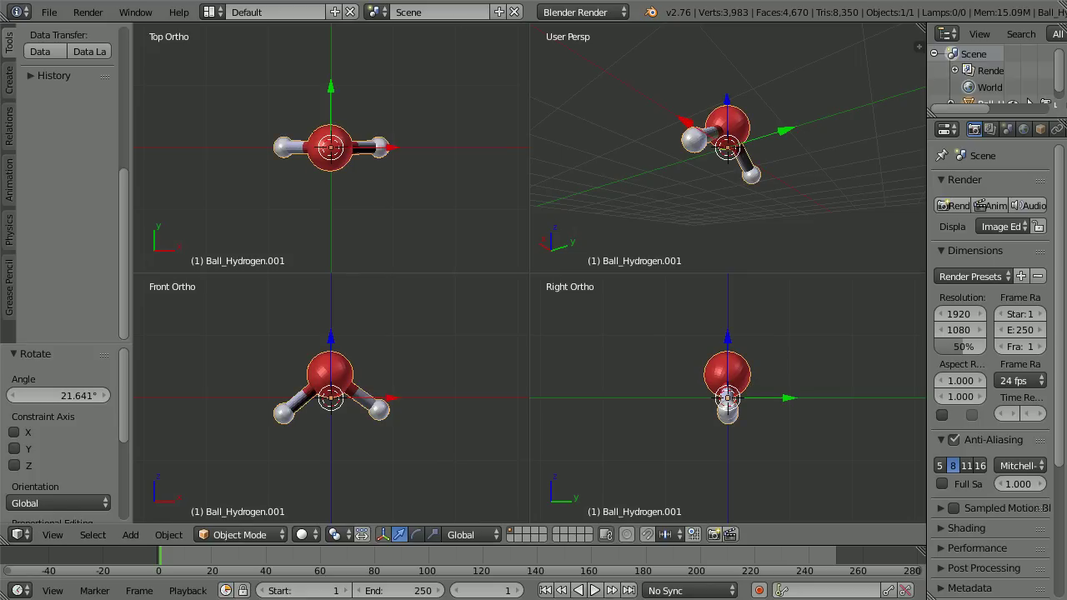
{"action": "left_click_drag", "start_coordinate": [124, 178], "coordinate": [133, 32]}
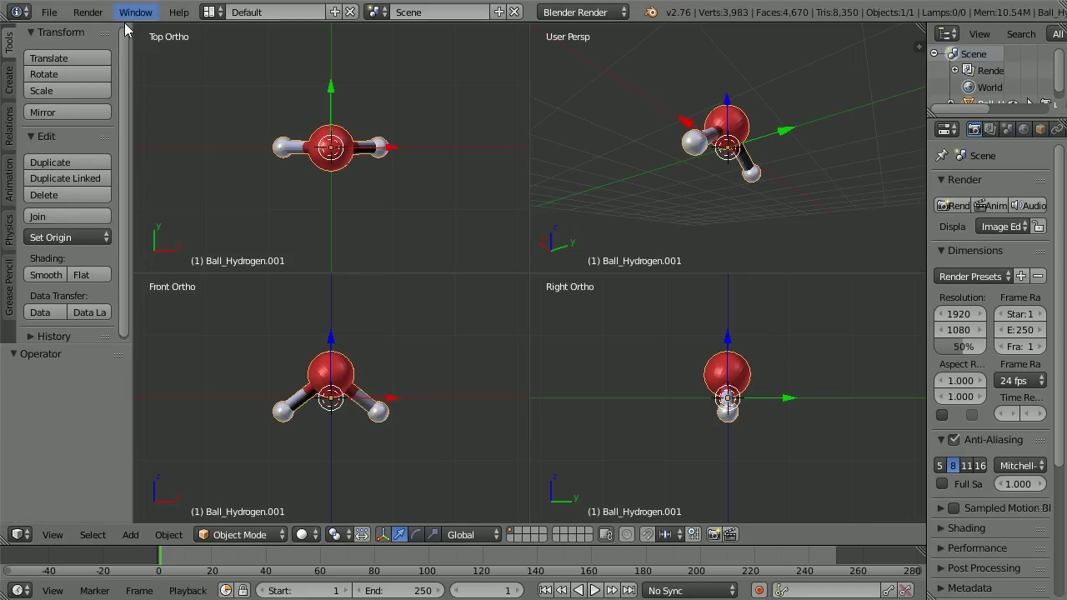
- Smooth-shade the joined molecule and rename the object to 'water'
{"action": "left_click", "coordinate": [46, 275]}
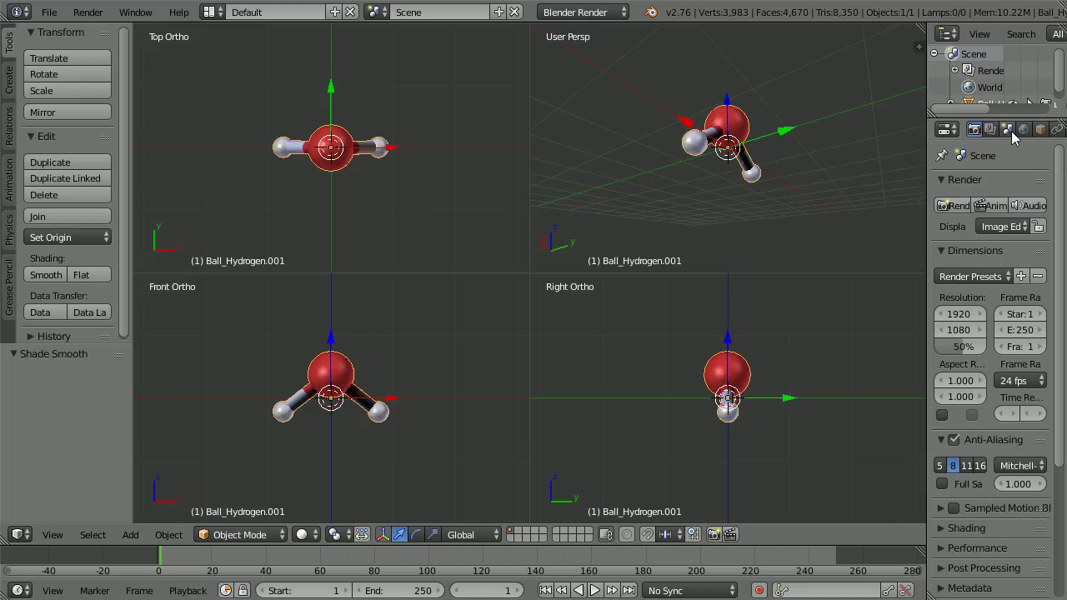
{"action": "left_click", "coordinate": [1041, 129]}
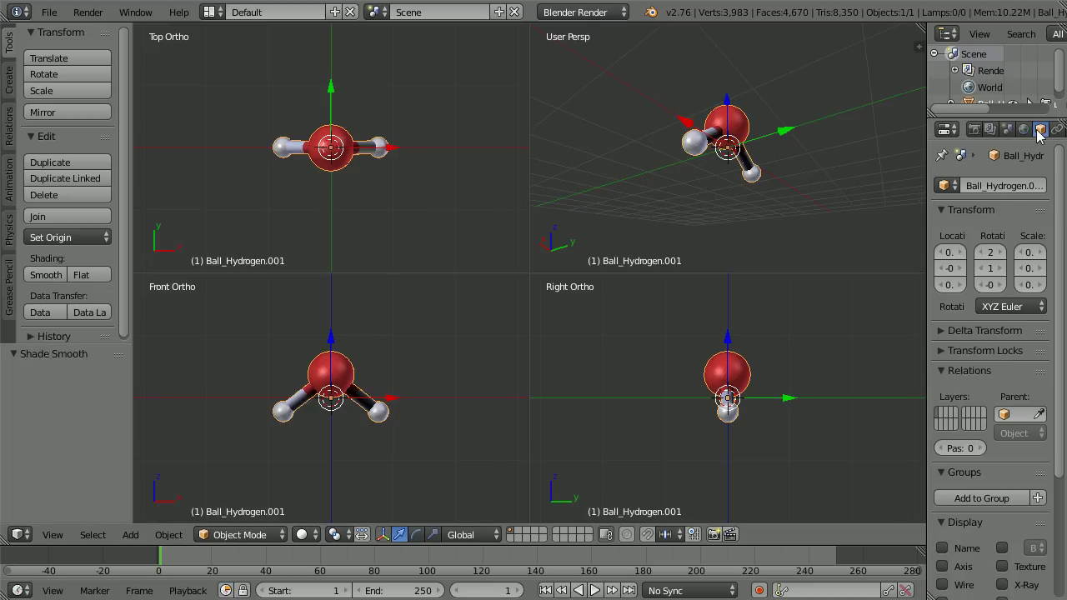
{"action": "left_click", "coordinate": [974, 185]}
{"action": "type", "text": "water"}
{"action": "key", "text": "Return"}
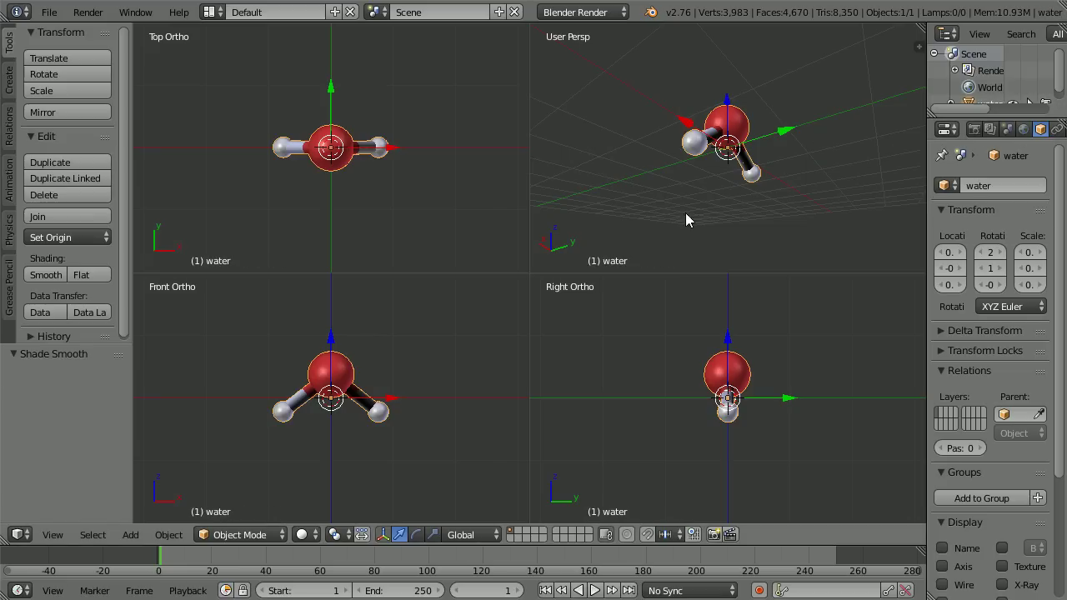
- Switch from quad view back to a single perspective view facing the molecule
{"action": "left_click", "coordinate": [53, 534]}
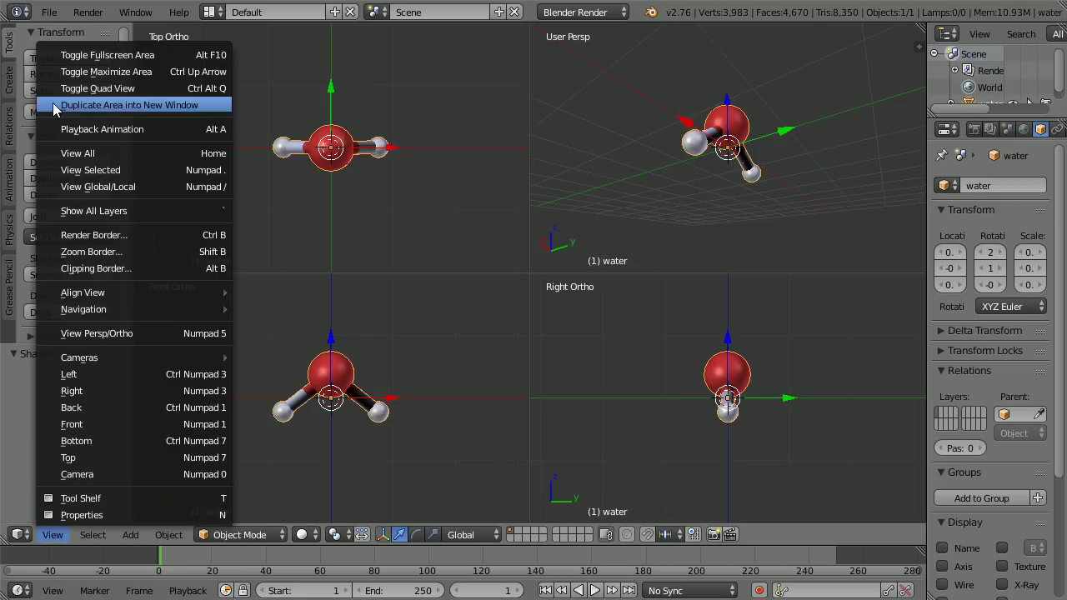
{"action": "left_click", "coordinate": [162, 85]}
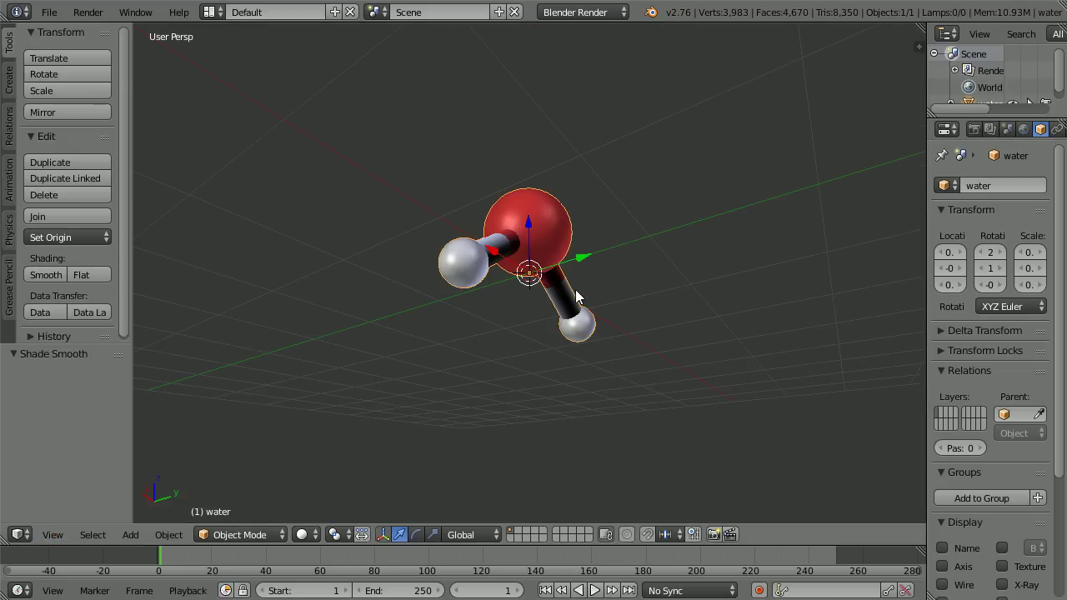
{"action": "middle_click_drag", "start_coordinate": [721, 336], "coordinate": [568, 361]}
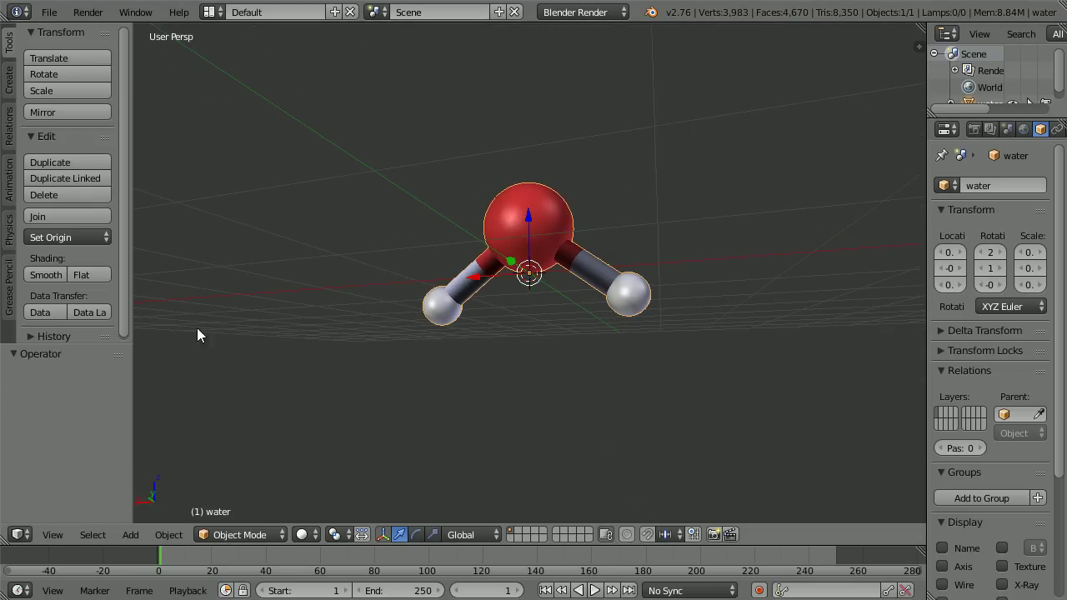
- Apply Rotation & Scale to 'water', resetting its rotation to 0 and scale to 1
{"action": "left_click", "coordinate": [169, 534]}
{"action": "mouse_move", "coordinate": [196, 407]}
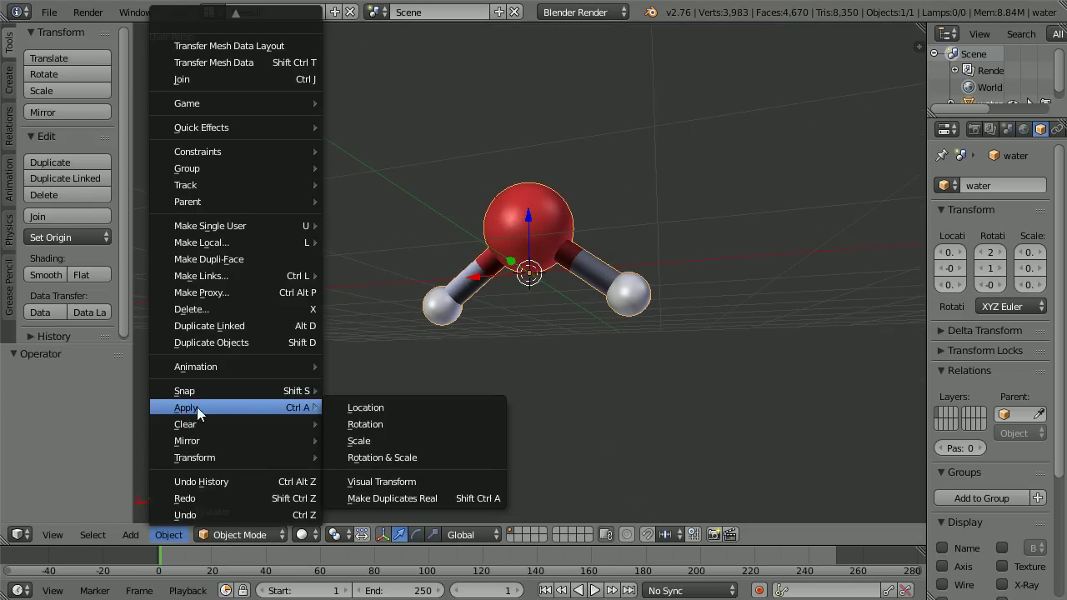
{"action": "left_click", "coordinate": [448, 457]}
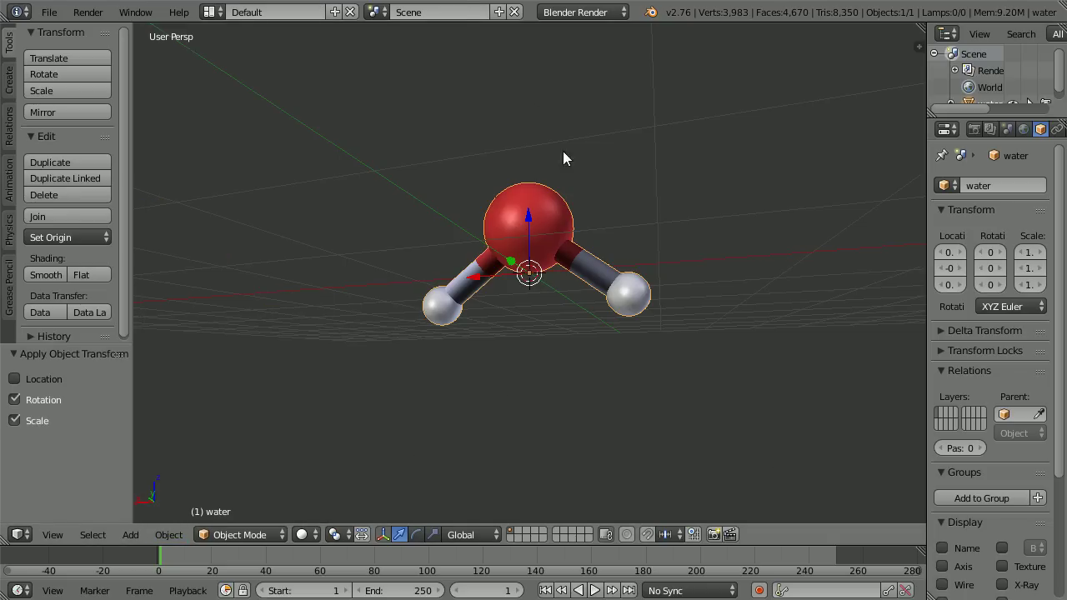